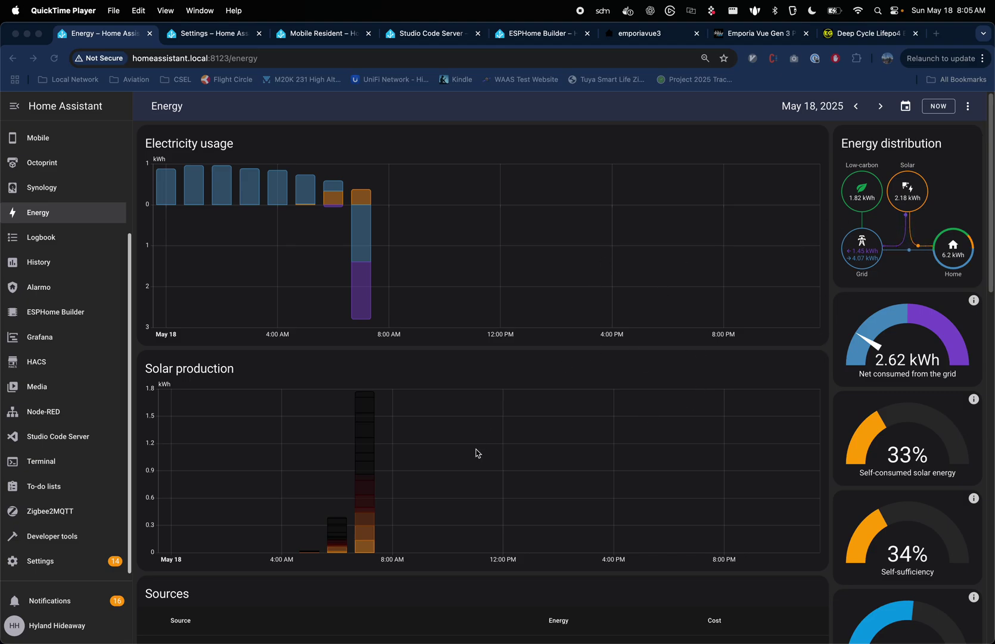
Step: Show the energy data for May 17, 2025 and examine electricity usage, solar production and the energy sources
{"action": "left_click", "coordinate": [363, 215]}
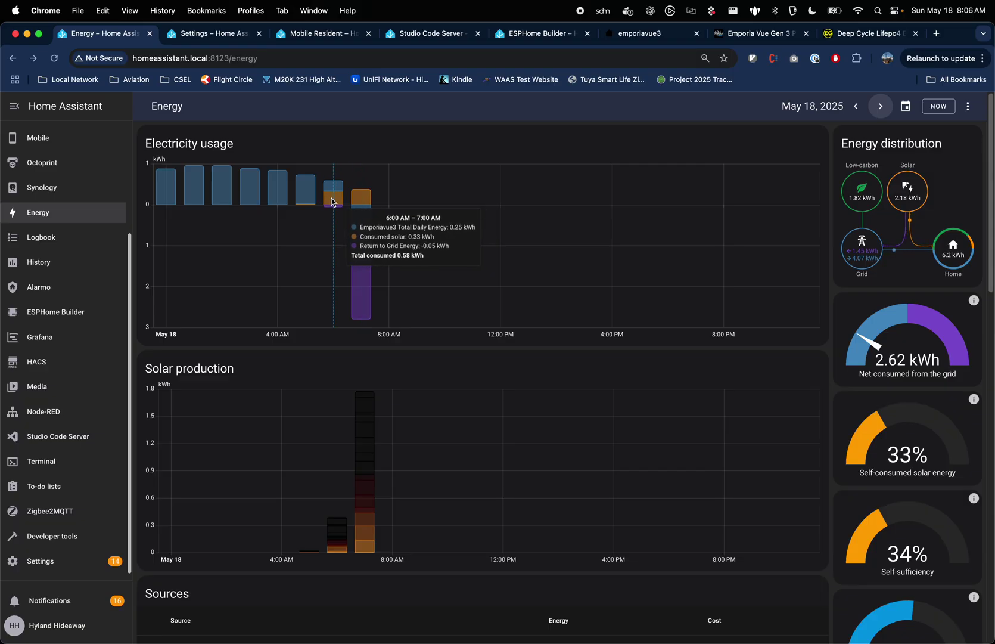
{"action": "left_click", "coordinate": [856, 106]}
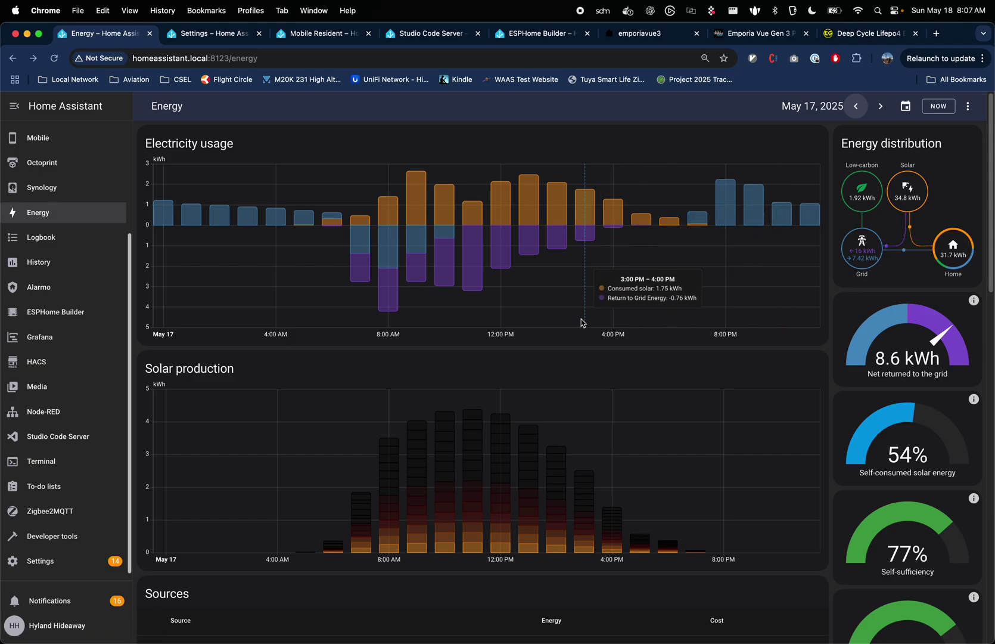
{"action": "scroll", "coordinate": [672, 304], "scroll_direction": "down", "scroll_amount": 2}
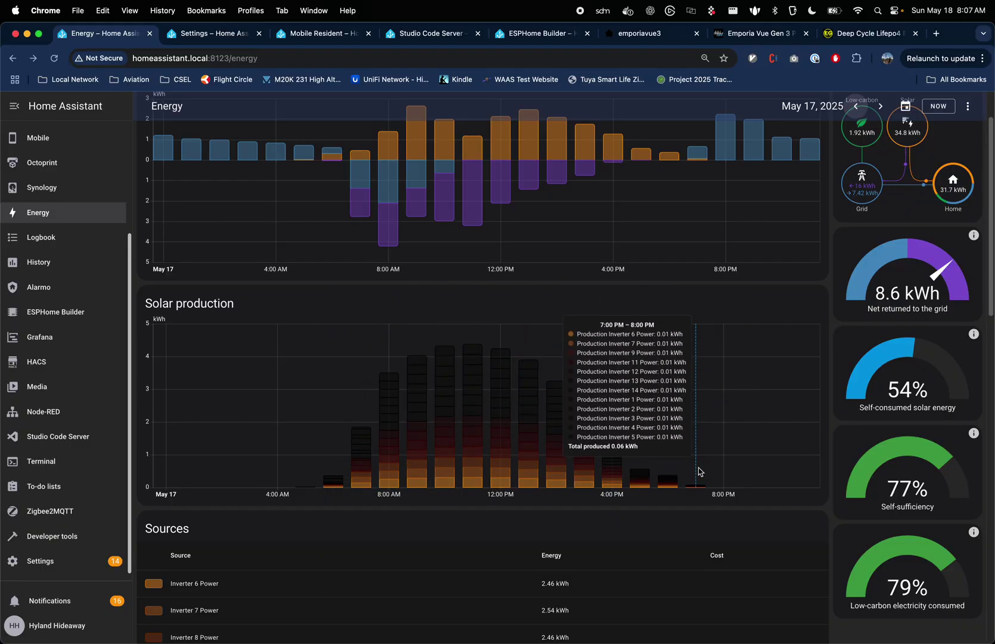
{"action": "scroll", "coordinate": [692, 470], "scroll_direction": "down", "scroll_amount": 5}
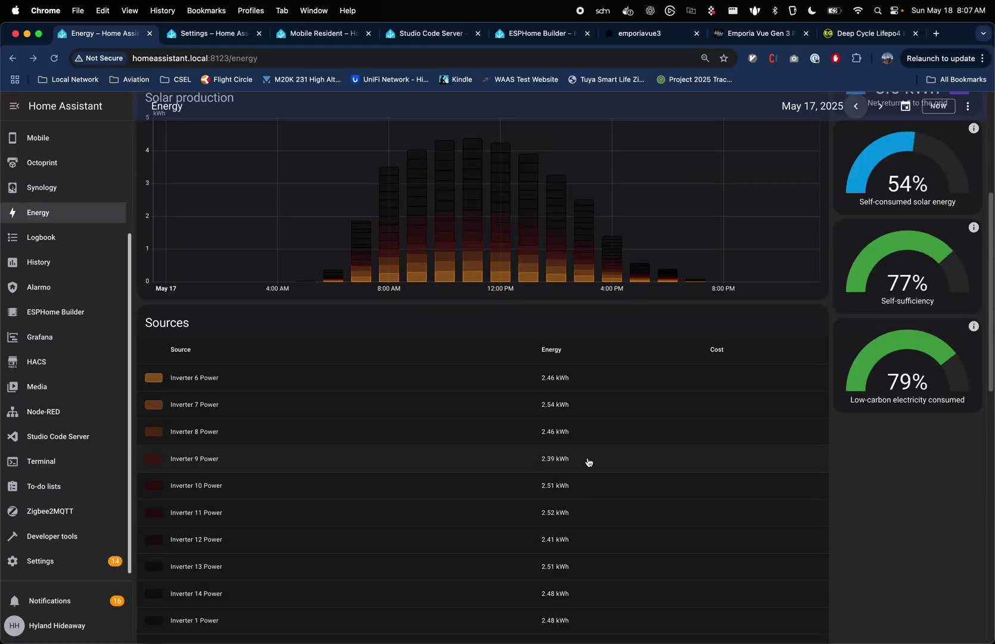
{"action": "scroll", "coordinate": [590, 465], "scroll_direction": "down", "scroll_amount": 3}
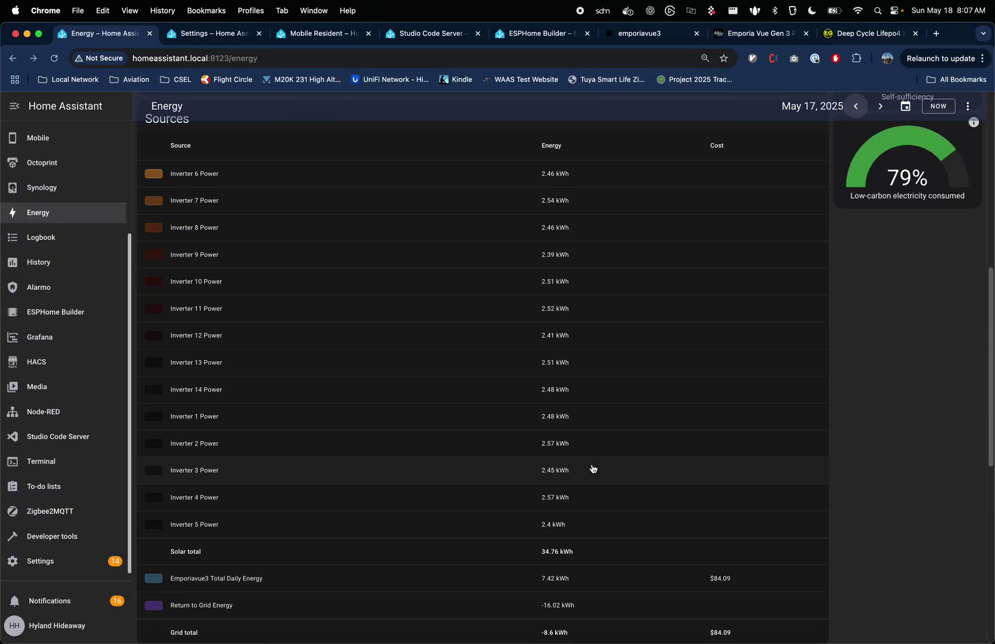
{"action": "scroll", "coordinate": [593, 470], "scroll_direction": "down", "scroll_amount": 1}
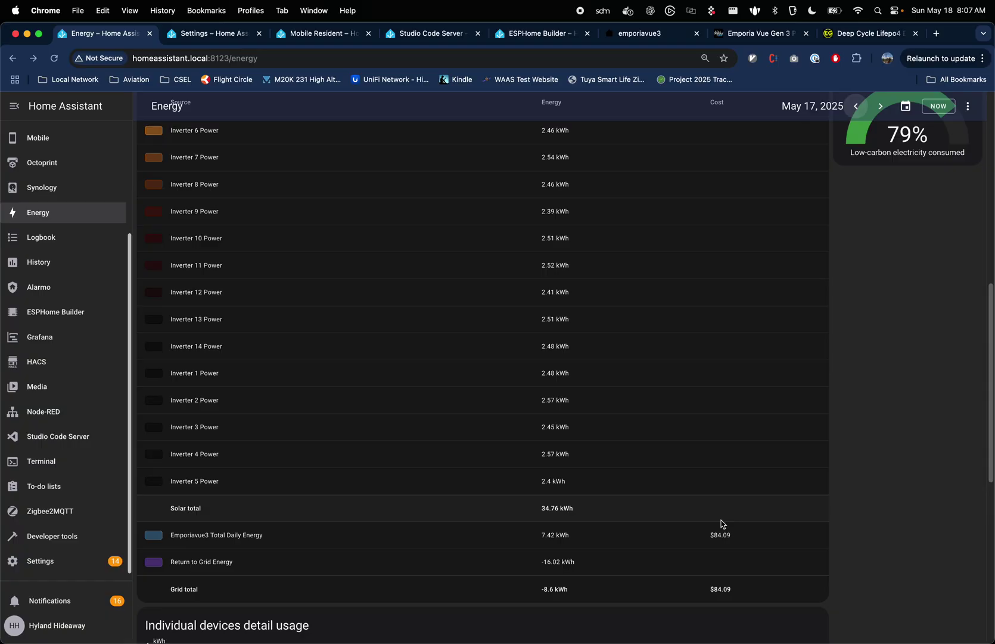
Step: Examine the detail and total usage charts of the individual devices for May 17, 2025
{"action": "scroll", "coordinate": [716, 524], "scroll_direction": "down", "scroll_amount": 5}
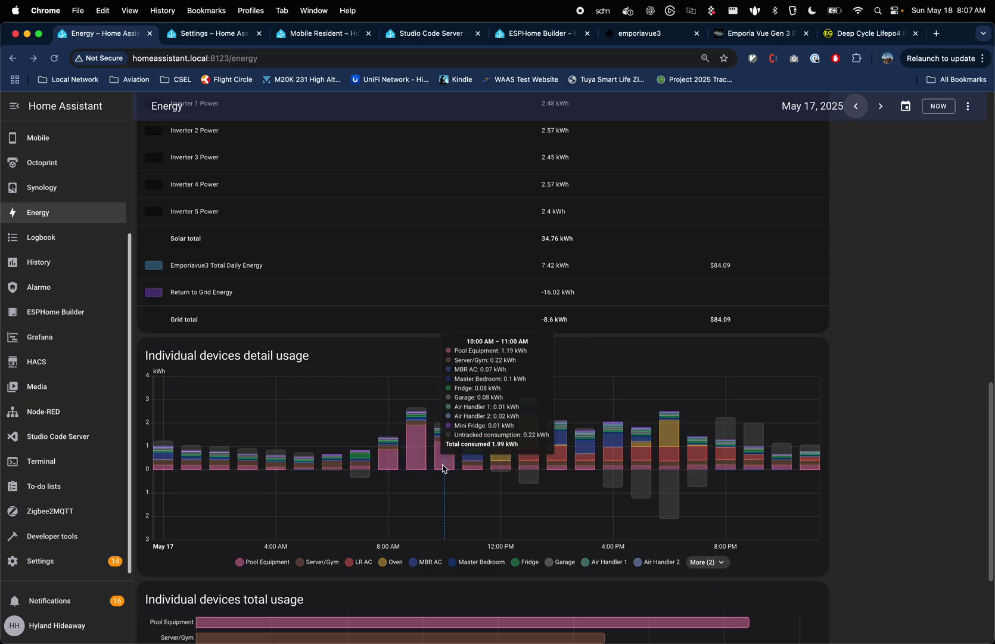
{"action": "scroll", "coordinate": [563, 474], "scroll_direction": "down", "scroll_amount": 2}
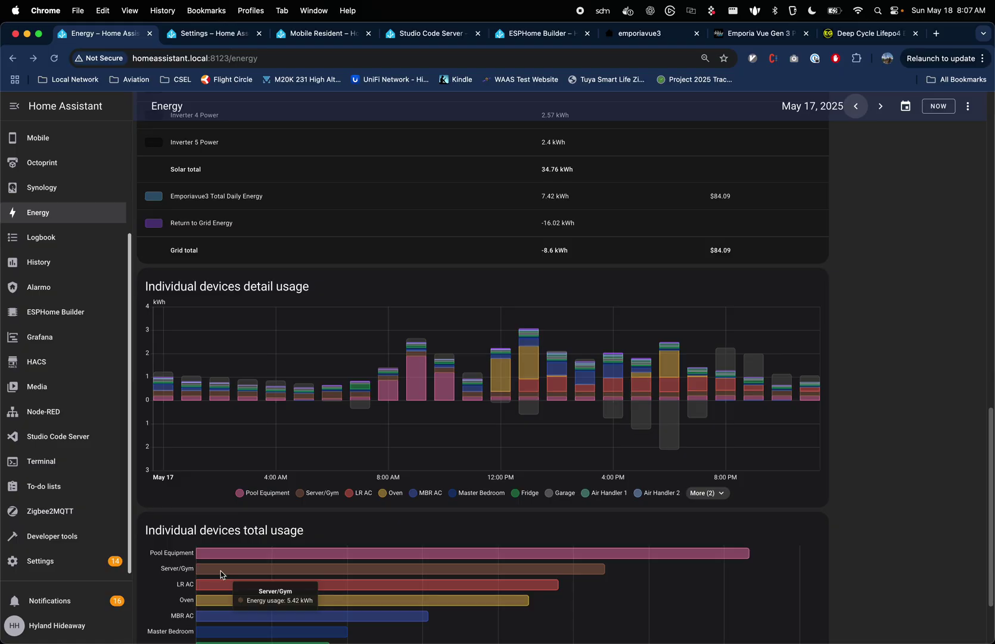
{"action": "scroll", "coordinate": [221, 571], "scroll_direction": "down", "scroll_amount": 1}
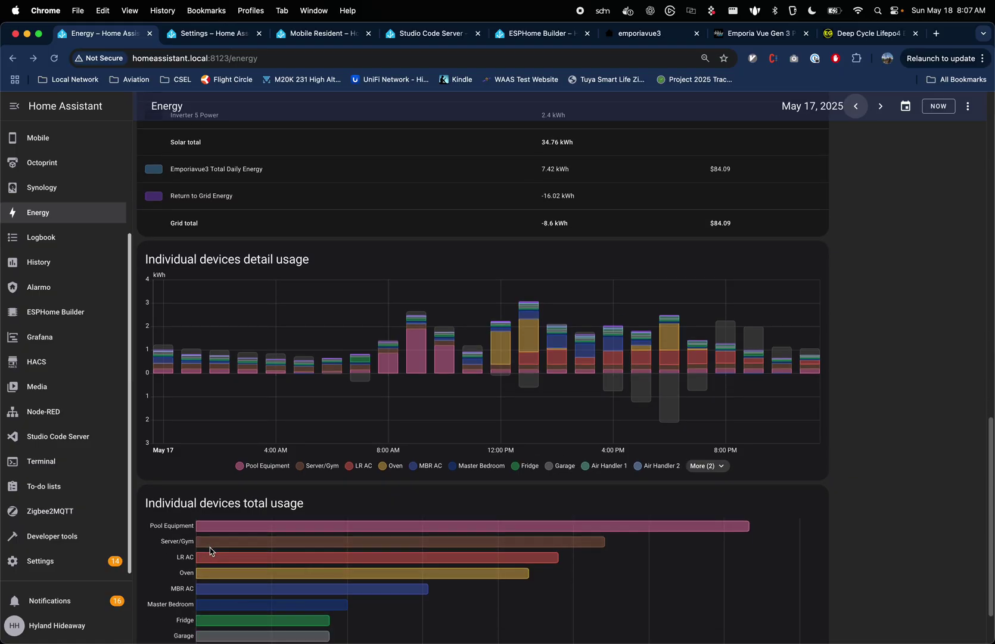
{"action": "scroll", "coordinate": [210, 547], "scroll_direction": "down", "scroll_amount": 3}
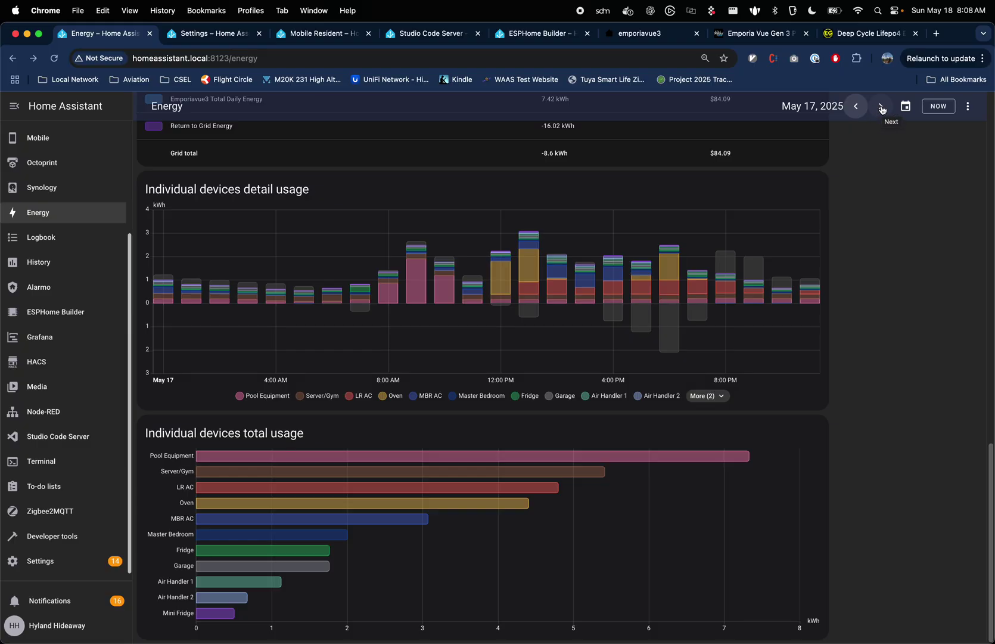
{"action": "mouse_move", "coordinate": [221, 616]}
Step: Return the energy dashboard to May 18, 2025 and review that day's sources and individual device usage
{"action": "left_click", "coordinate": [881, 107]}
{"action": "scroll", "coordinate": [822, 310], "scroll_direction": "up", "scroll_amount": 5}
{"action": "scroll", "coordinate": [806, 339], "scroll_direction": "up", "scroll_amount": 10}
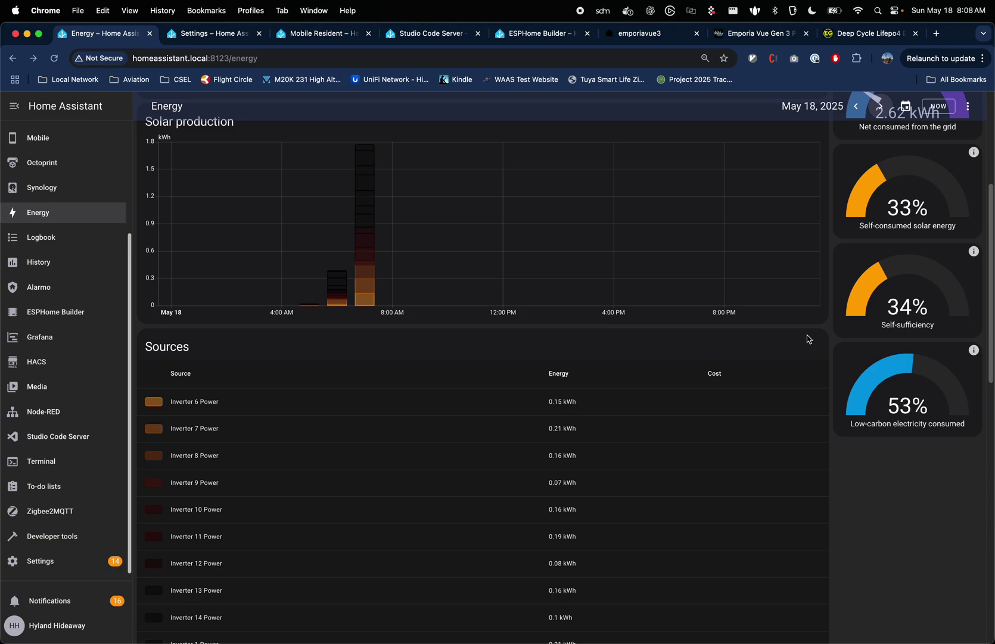
{"action": "scroll", "coordinate": [519, 332], "scroll_direction": "down", "scroll_amount": 8}
{"action": "scroll", "coordinate": [519, 332], "scroll_direction": "down", "scroll_amount": 7}
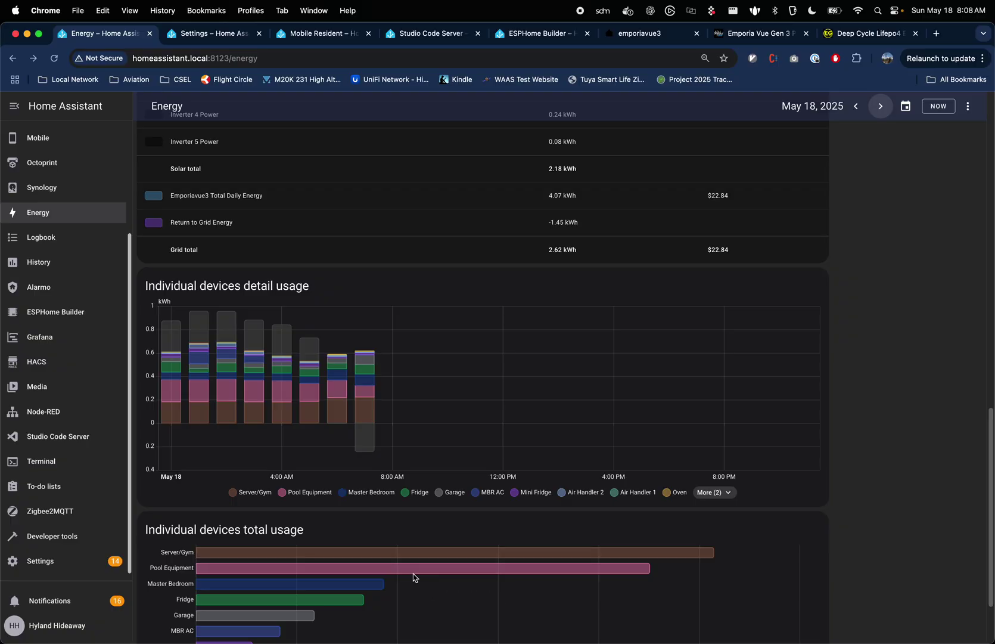
{"action": "scroll", "coordinate": [400, 548], "scroll_direction": "up", "scroll_amount": 15}
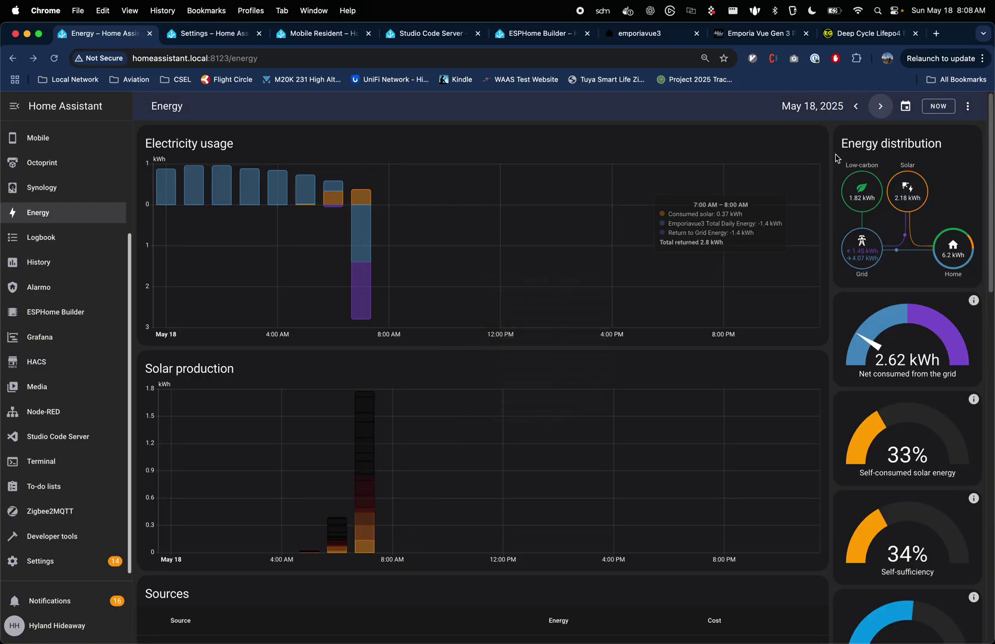
Step: Open the energy configuration and review its grid, solar panel, home battery and individual device entries
{"action": "left_click", "coordinate": [968, 113]}
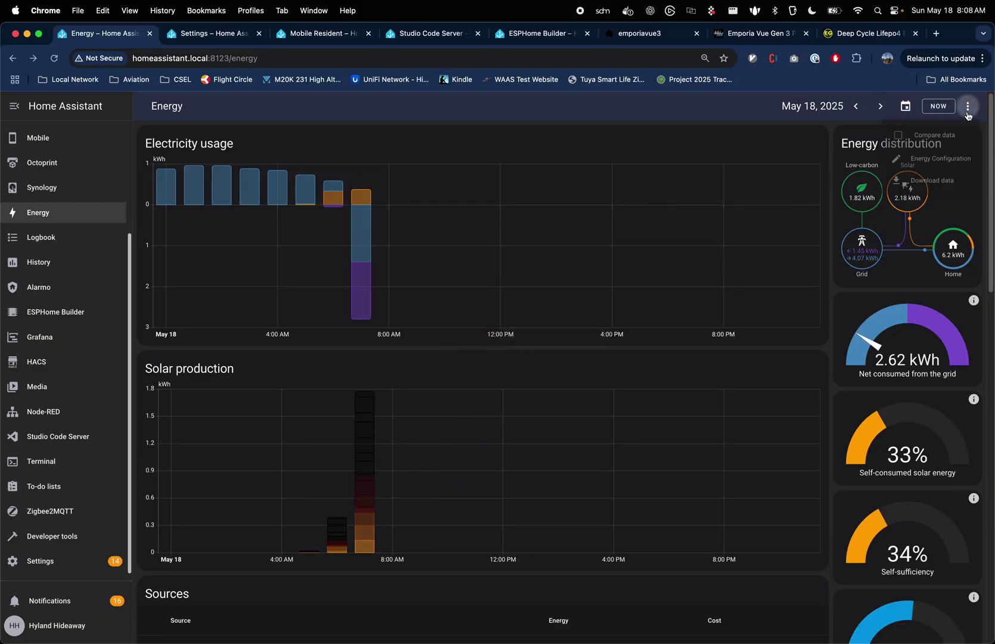
{"action": "left_click", "coordinate": [945, 166]}
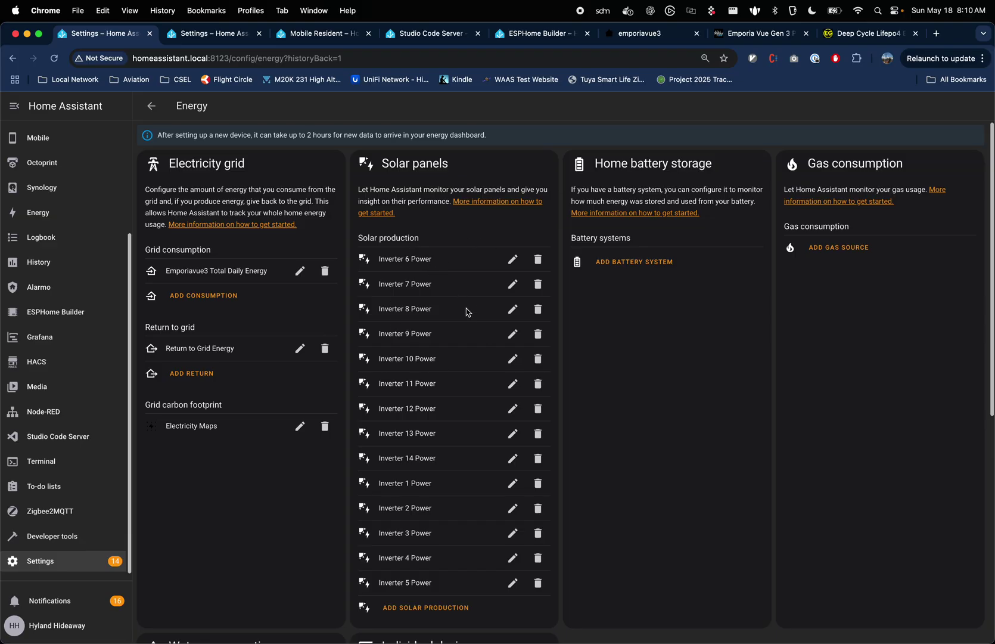
{"action": "scroll", "coordinate": [474, 522], "scroll_direction": "down", "scroll_amount": 5}
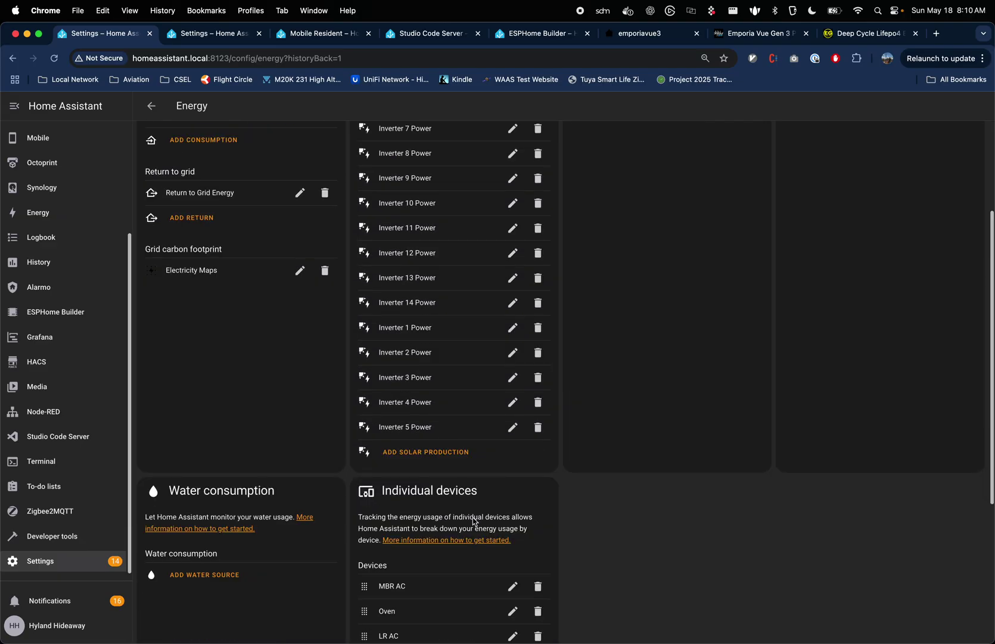
{"action": "scroll", "coordinate": [474, 522], "scroll_direction": "down", "scroll_amount": 5}
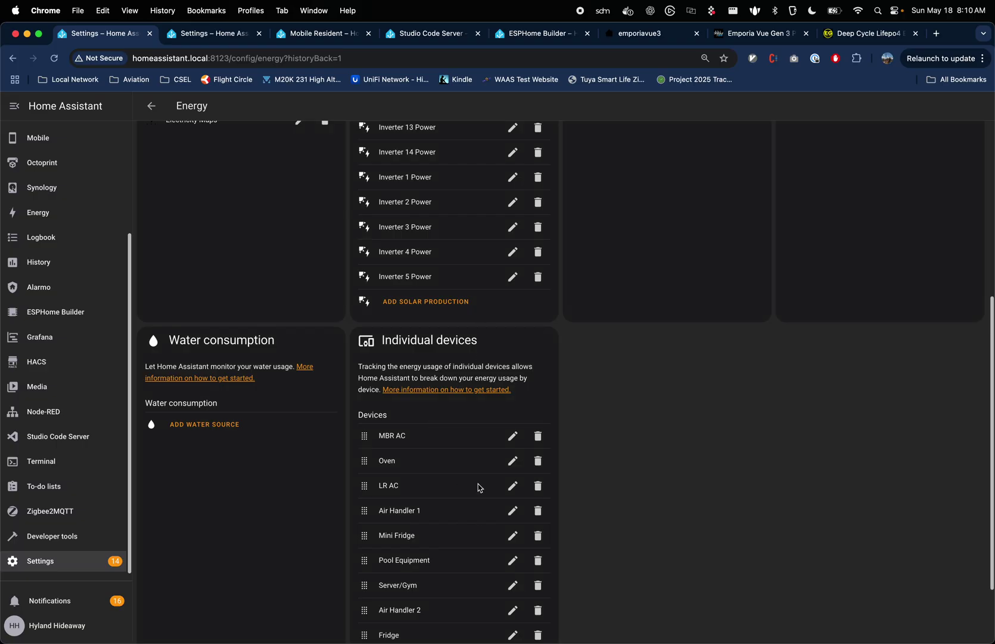
{"action": "scroll", "coordinate": [441, 560], "scroll_direction": "up", "scroll_amount": 8}
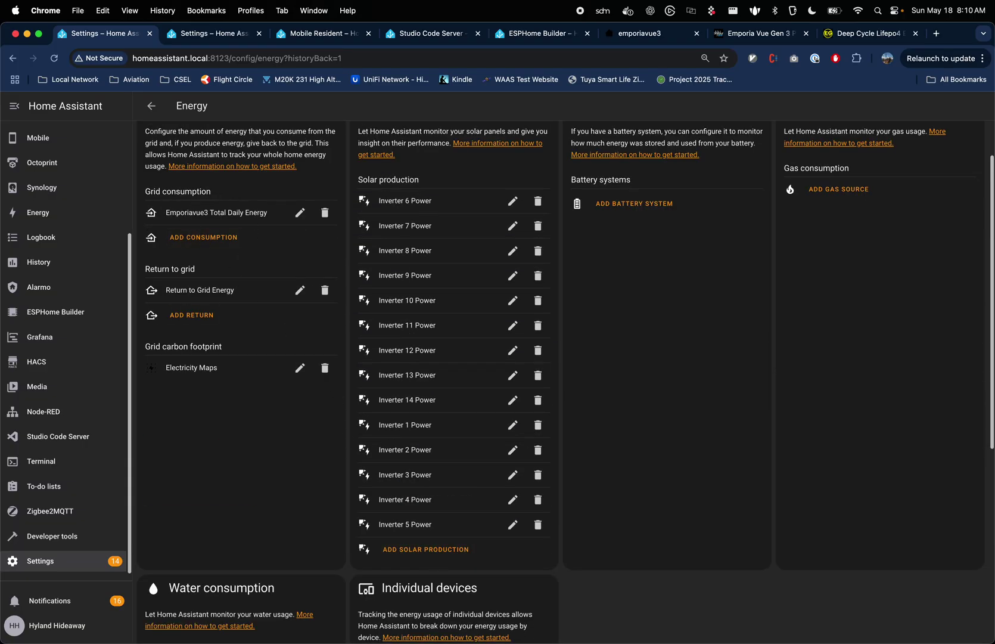
{"action": "scroll", "coordinate": [476, 602], "scroll_direction": "down", "scroll_amount": 5}
{"action": "scroll", "coordinate": [213, 176], "scroll_direction": "up", "scroll_amount": 4}
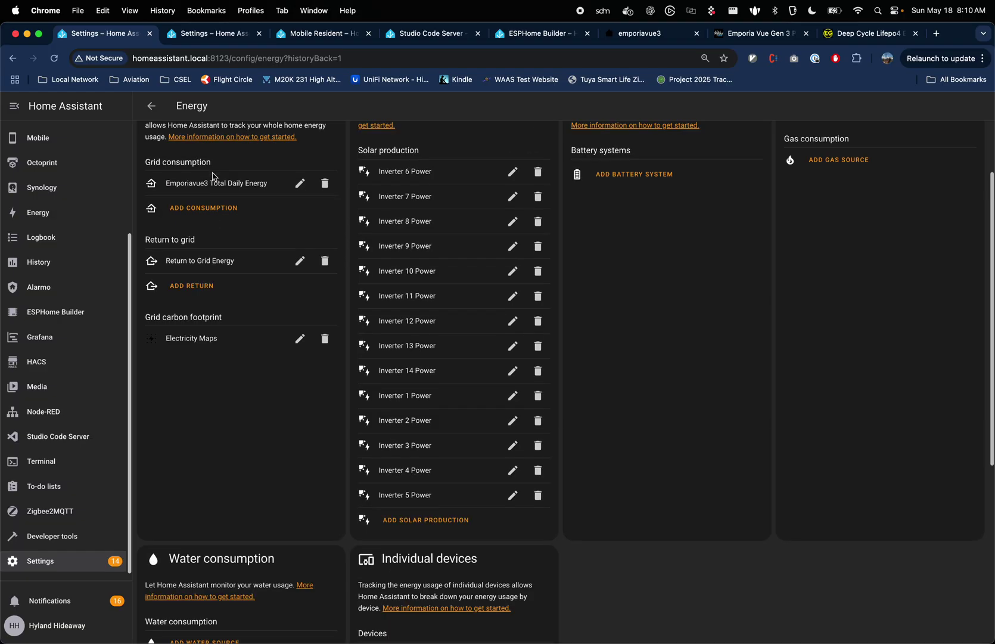
{"action": "scroll", "coordinate": [463, 534], "scroll_direction": "down", "scroll_amount": 6}
{"action": "scroll", "coordinate": [421, 483], "scroll_direction": "up", "scroll_amount": 4}
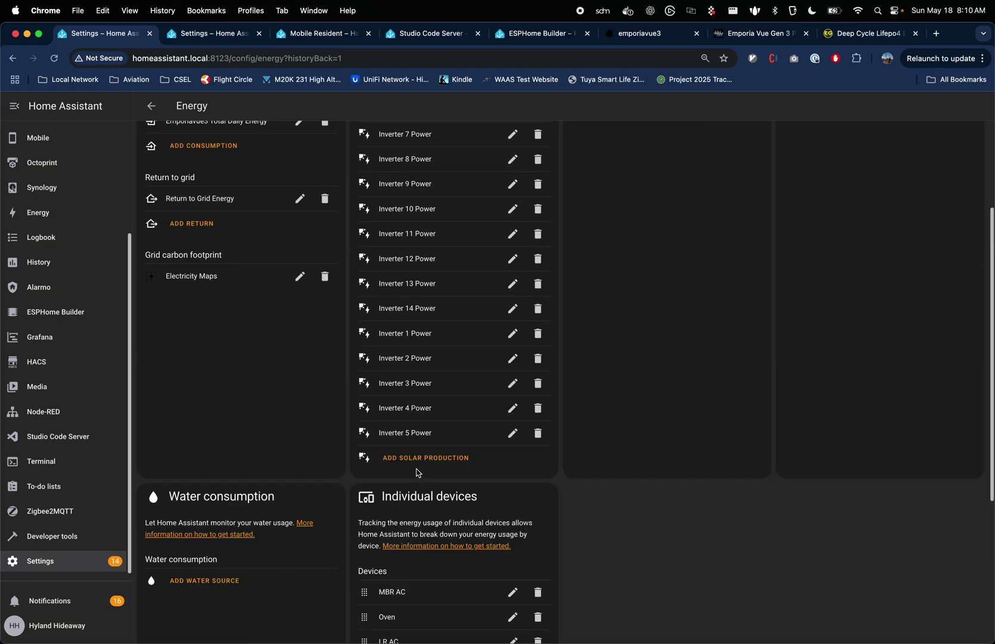
{"action": "scroll", "coordinate": [417, 472], "scroll_direction": "up", "scroll_amount": 4}
{"action": "scroll", "coordinate": [557, 616], "scroll_direction": "down", "scroll_amount": 6}
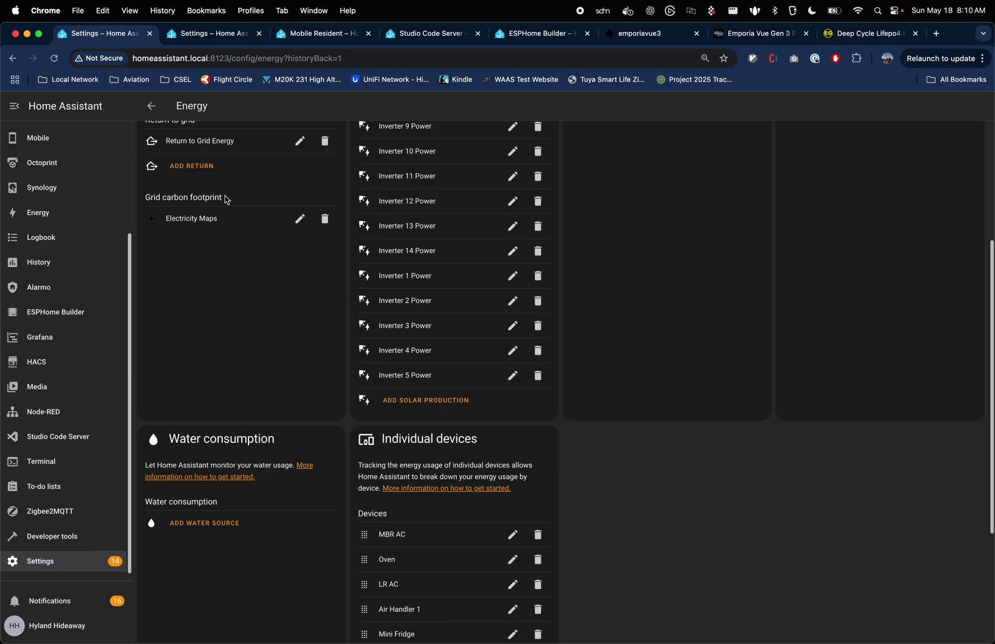
Step: Go back to the energy dashboard and review the sources and individual device usage
{"action": "left_click", "coordinate": [151, 105]}
{"action": "scroll", "coordinate": [566, 528], "scroll_direction": "down", "scroll_amount": 10}
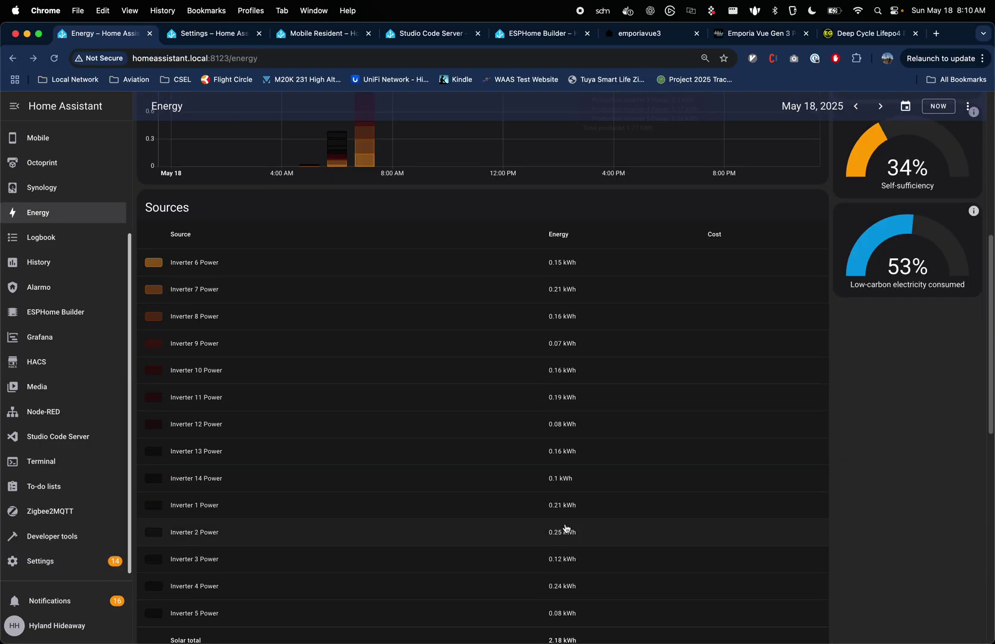
{"action": "scroll", "coordinate": [566, 528], "scroll_direction": "down", "scroll_amount": 15}
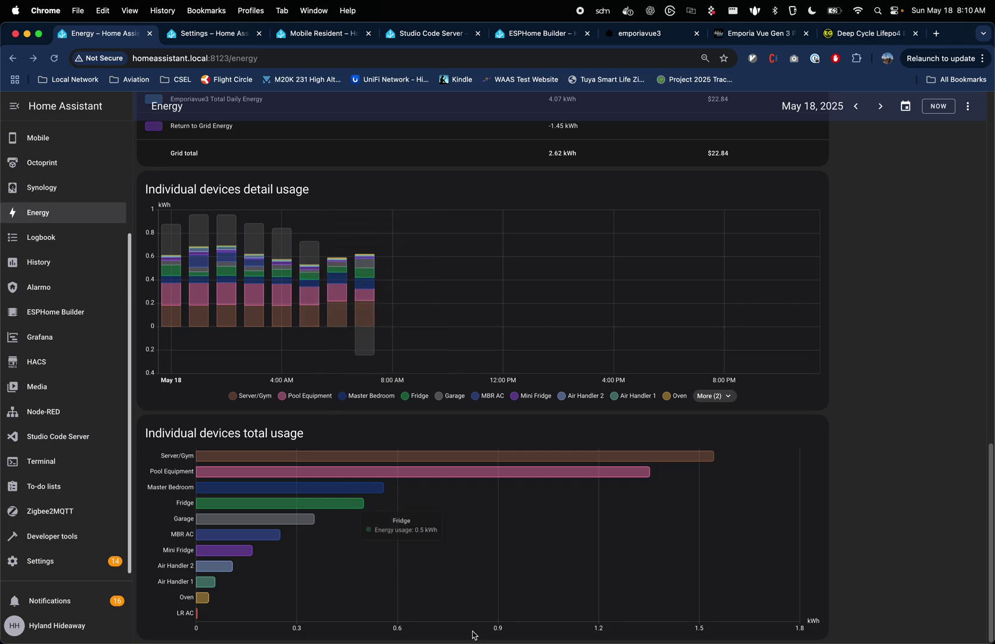
{"action": "scroll", "coordinate": [550, 422], "scroll_direction": "up", "scroll_amount": 1}
{"action": "scroll", "coordinate": [551, 422], "scroll_direction": "up", "scroll_amount": 15}
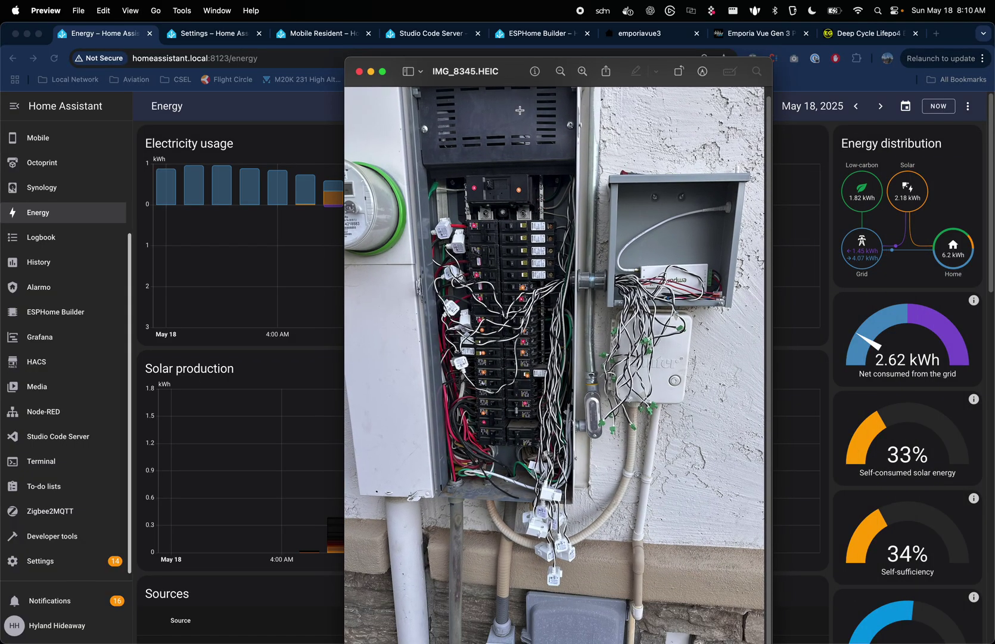
Step: Examine the breaker panel and its sensor wiring in the photo IMG_8345.HEIC at different magnifications, and close the photo
{"action": "left_click_drag", "start_coordinate": [516, 81], "coordinate": [510, 54]}
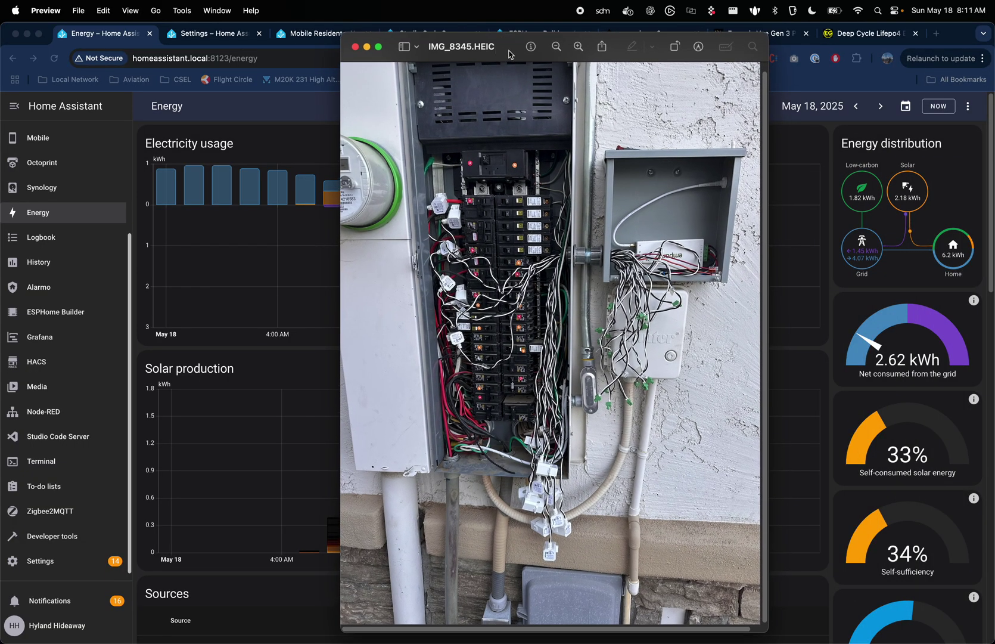
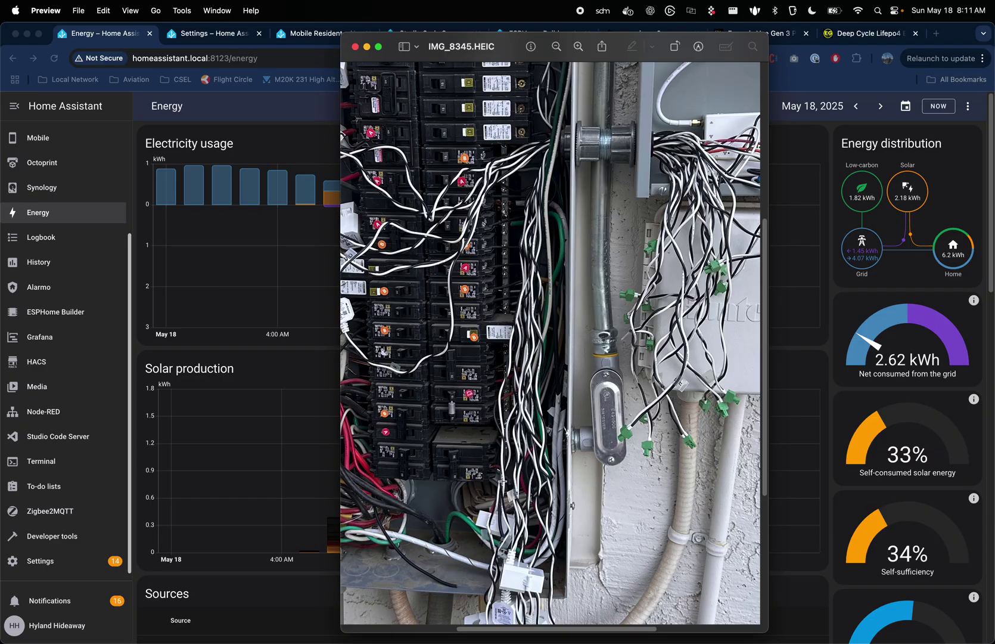
{"action": "left_click", "coordinate": [557, 50]}
{"action": "left_click", "coordinate": [557, 51]}
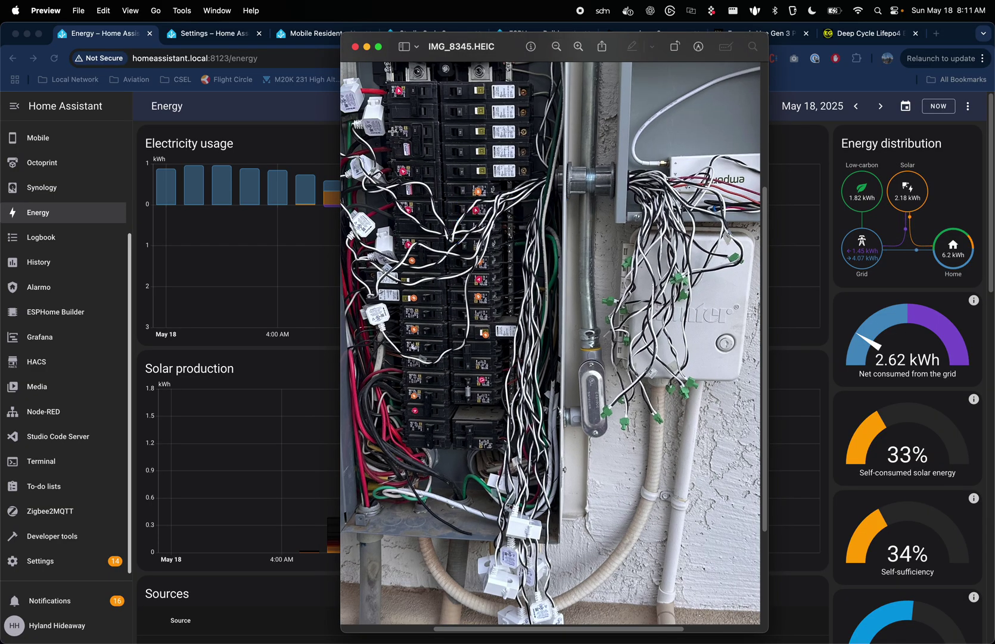
{"action": "scroll", "coordinate": [367, 96], "scroll_direction": "left", "scroll_amount": 5}
{"action": "scroll", "coordinate": [367, 97], "scroll_direction": "up", "scroll_amount": 4}
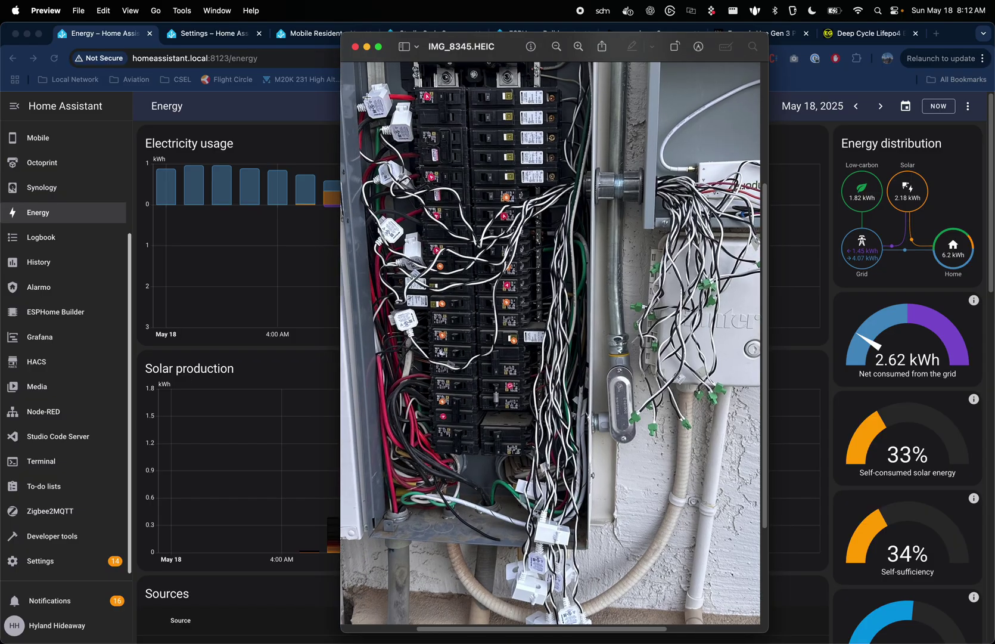
{"action": "scroll", "coordinate": [367, 97], "scroll_direction": "down", "scroll_amount": 2}
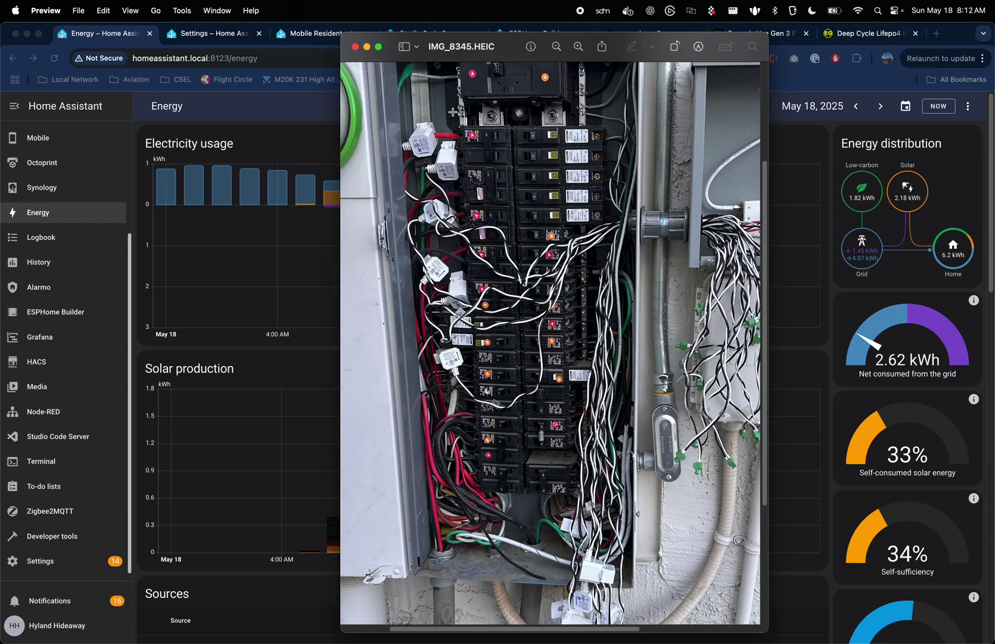
{"action": "scroll", "coordinate": [453, 112], "scroll_direction": "up", "scroll_amount": 5}
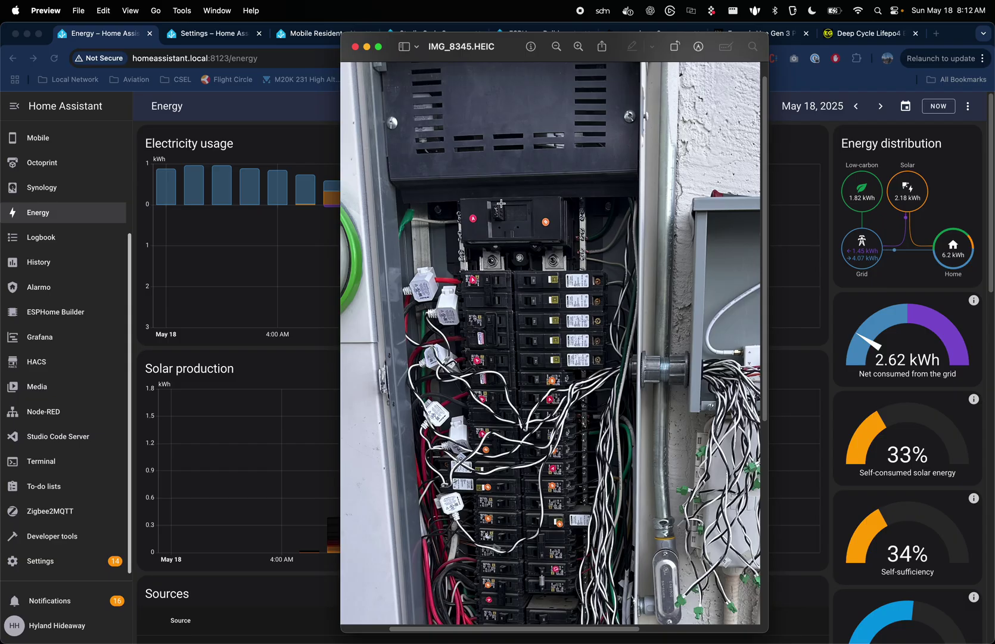
{"action": "scroll", "coordinate": [434, 236], "scroll_direction": "down", "scroll_amount": 1}
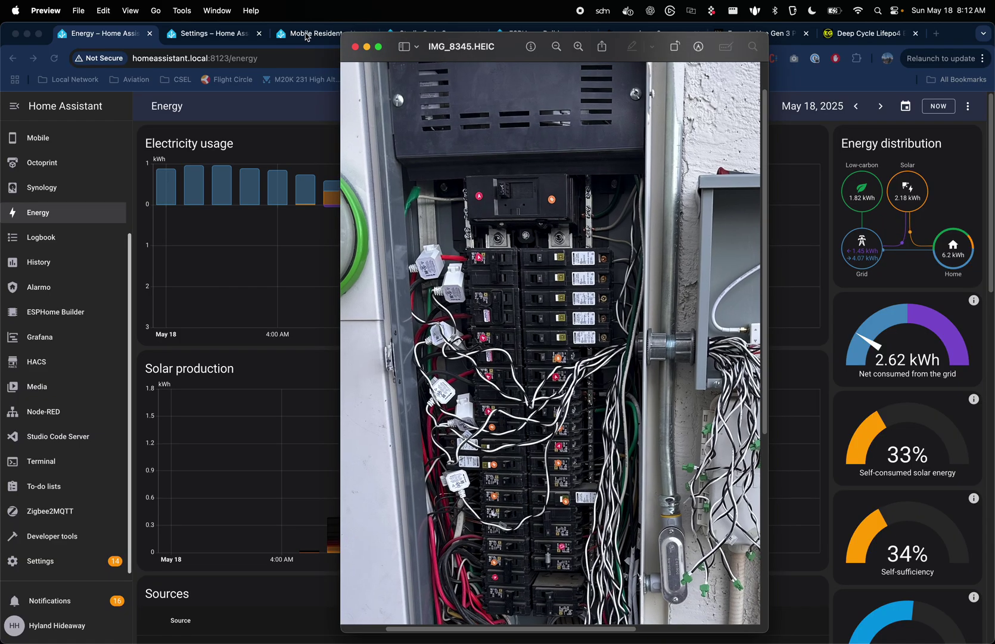
{"action": "left_click", "coordinate": [355, 46]}
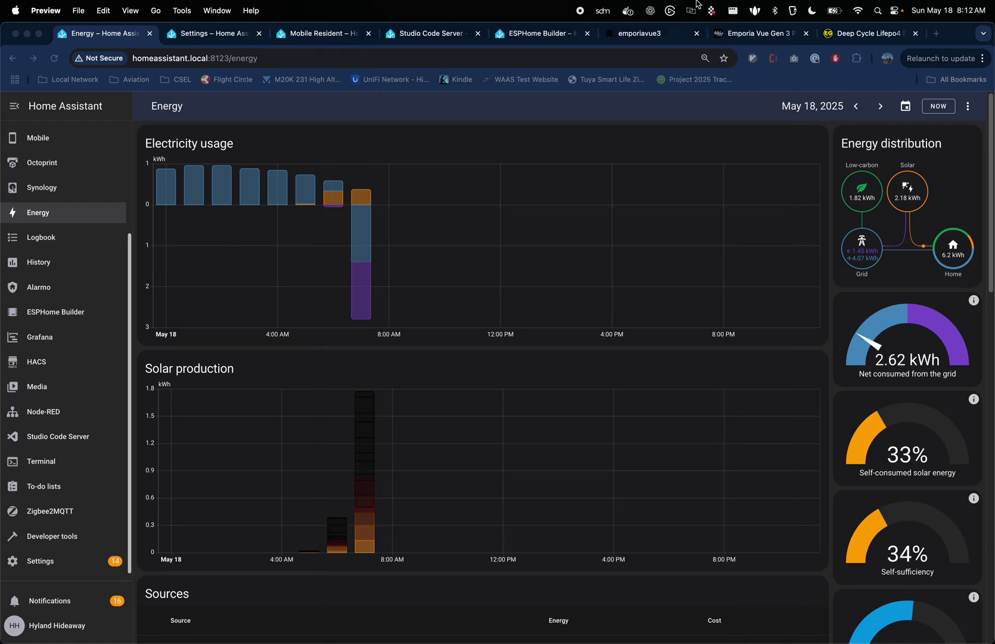
Step: Switch to the digiblur article on the Emporia Vue Gen 3 and review its introduction and ESPHome section
{"action": "left_click", "coordinate": [752, 36]}
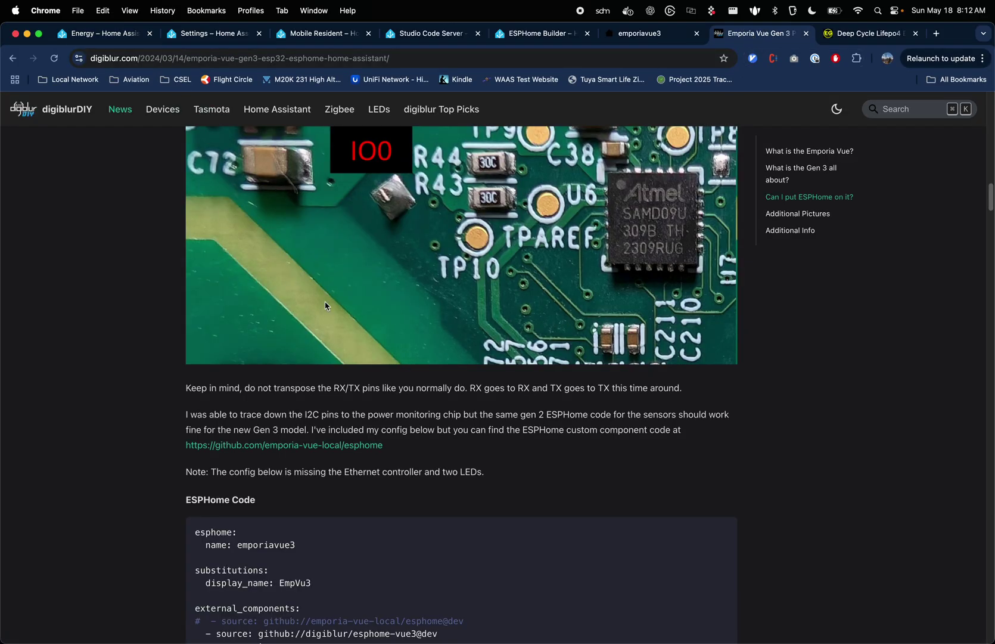
{"action": "scroll", "coordinate": [355, 333], "scroll_direction": "down", "scroll_amount": 3}
{"action": "scroll", "coordinate": [361, 333], "scroll_direction": "up", "scroll_amount": 20}
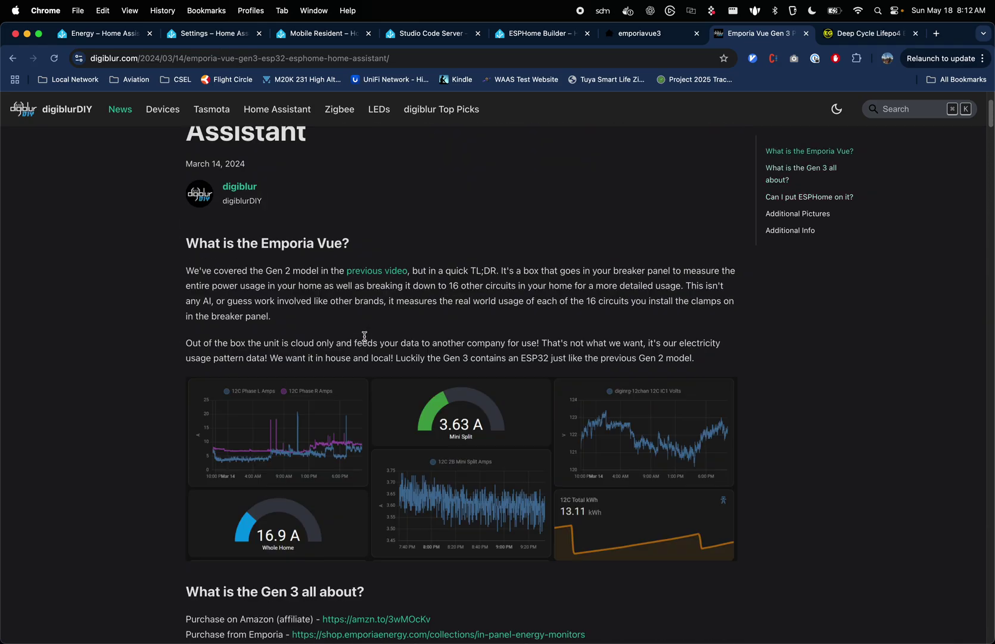
{"action": "scroll", "coordinate": [365, 338], "scroll_direction": "down", "scroll_amount": 5}
{"action": "scroll", "coordinate": [365, 338], "scroll_direction": "down", "scroll_amount": 5}
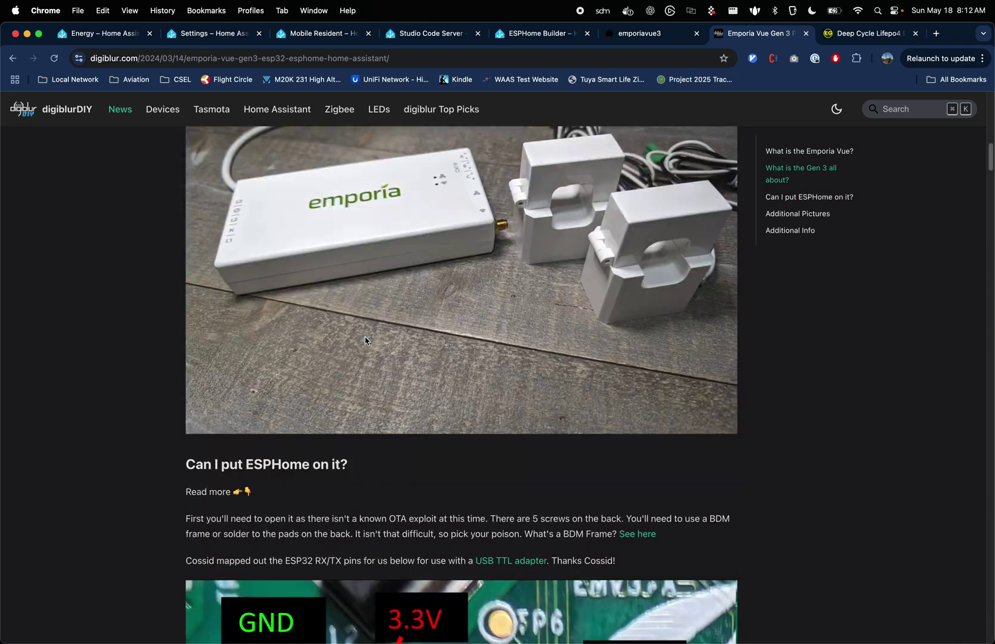
Step: Review the article's ESP32 pinout photo, the ESPHome configuration with its phases and circuits, and the start of Additional Pictures
{"action": "scroll", "coordinate": [367, 339], "scroll_direction": "down", "scroll_amount": 5}
{"action": "scroll", "coordinate": [483, 401], "scroll_direction": "down", "scroll_amount": 6}
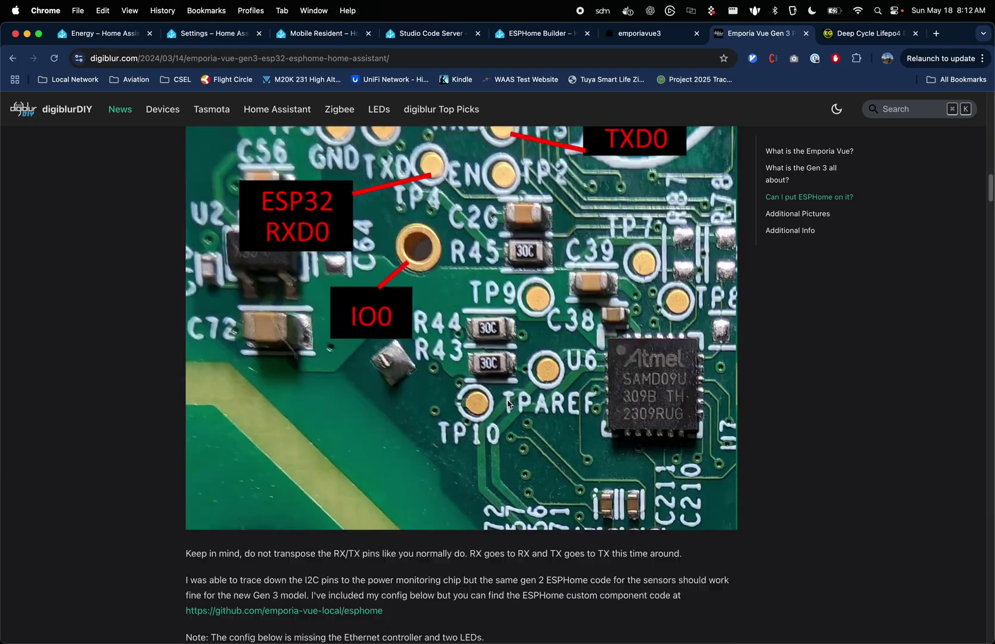
{"action": "scroll", "coordinate": [510, 404], "scroll_direction": "down", "scroll_amount": 6}
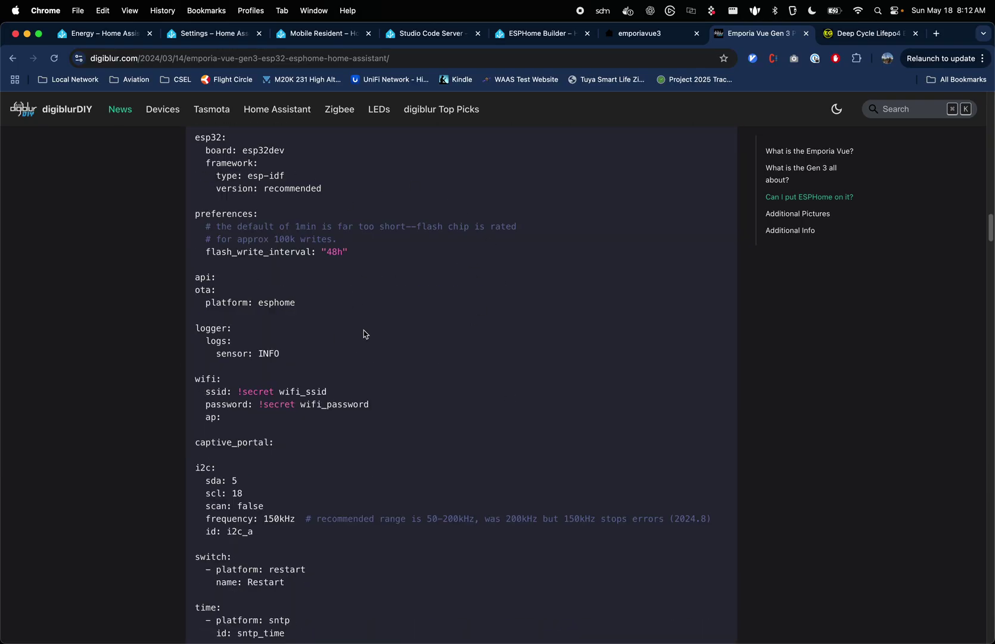
{"action": "scroll", "coordinate": [344, 377], "scroll_direction": "down", "scroll_amount": 15}
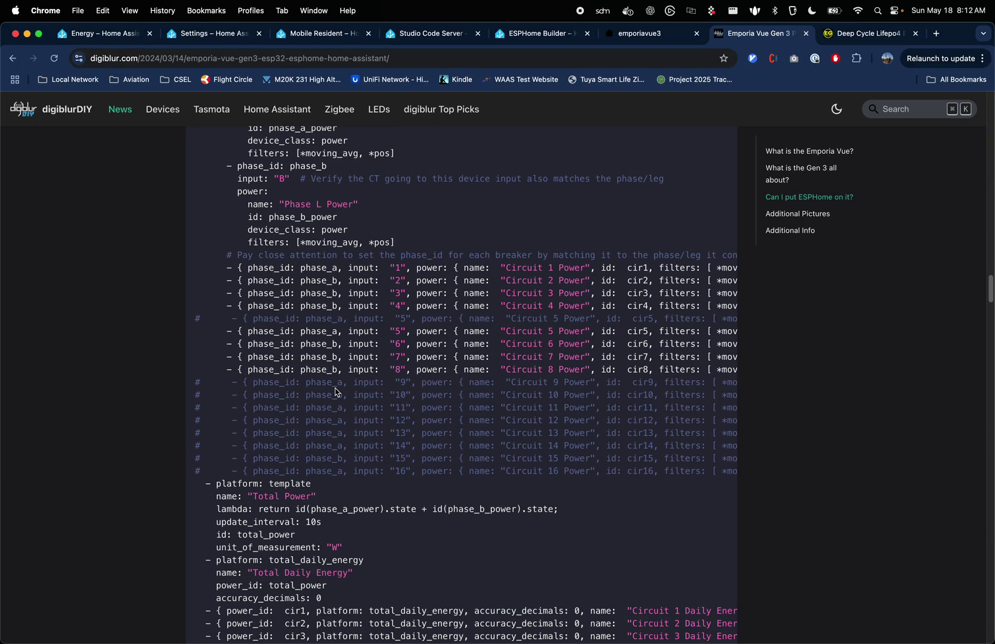
{"action": "scroll", "coordinate": [335, 391], "scroll_direction": "down", "scroll_amount": 8}
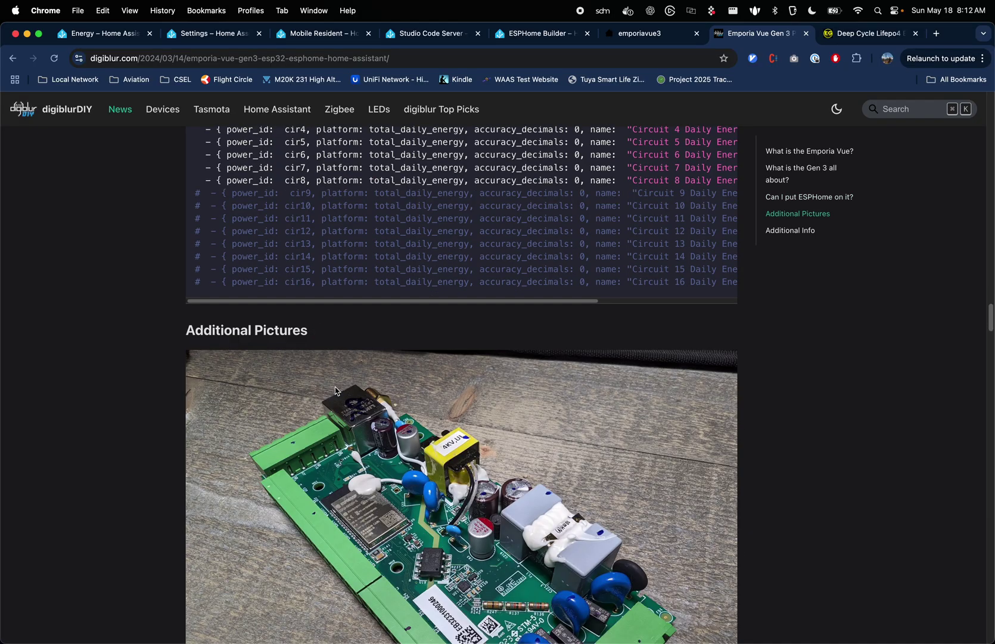
{"action": "scroll", "coordinate": [335, 391], "scroll_direction": "up", "scroll_amount": 12}
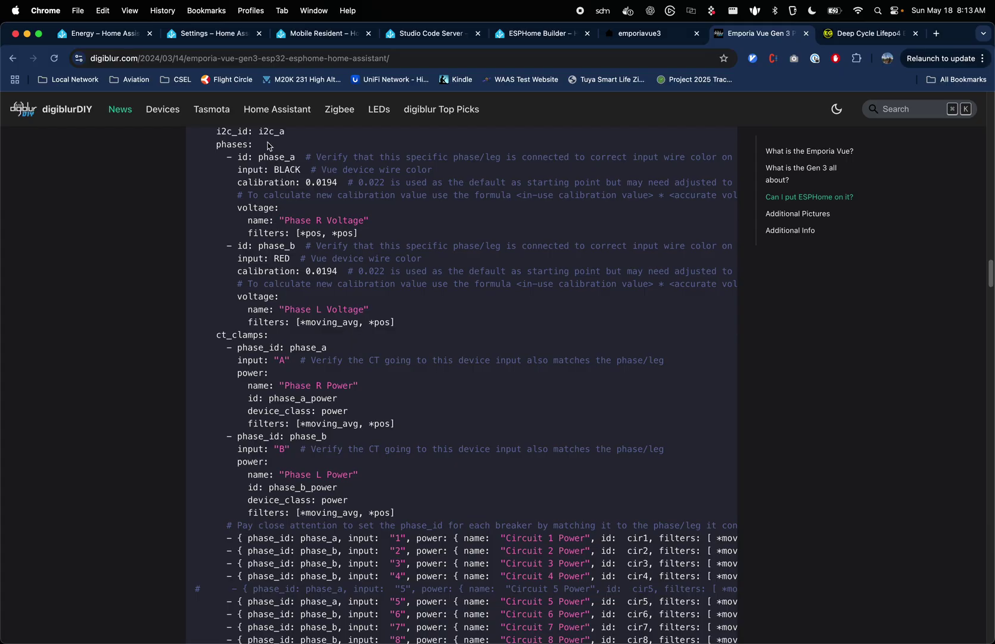
Step: Switch to the Home Assistant inverter helpers, view the history of Inverter 1 Power, and open its device page
{"action": "left_click", "coordinate": [209, 34]}
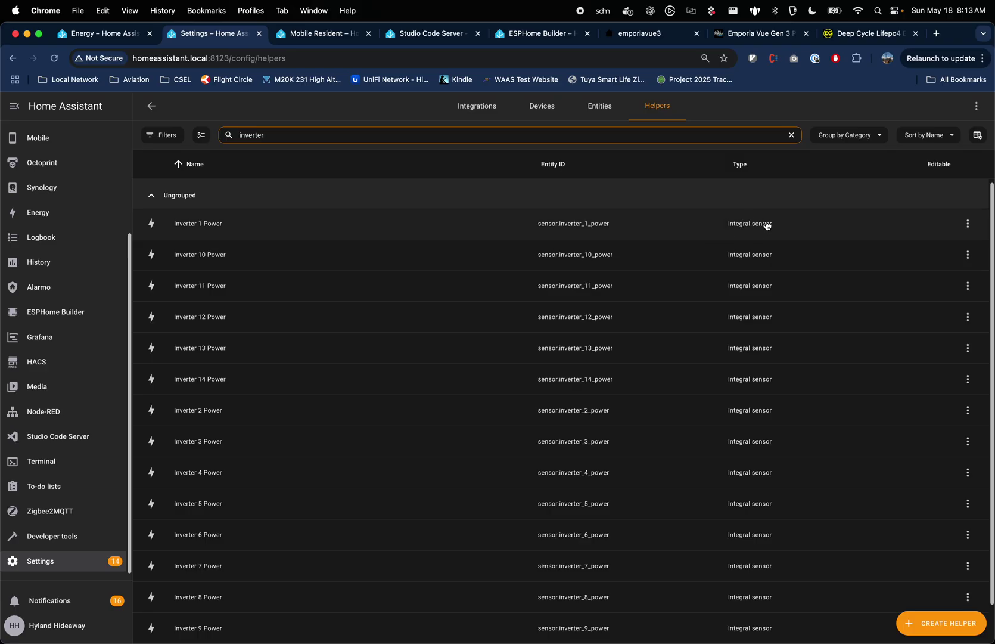
{"action": "left_click", "coordinate": [745, 230]}
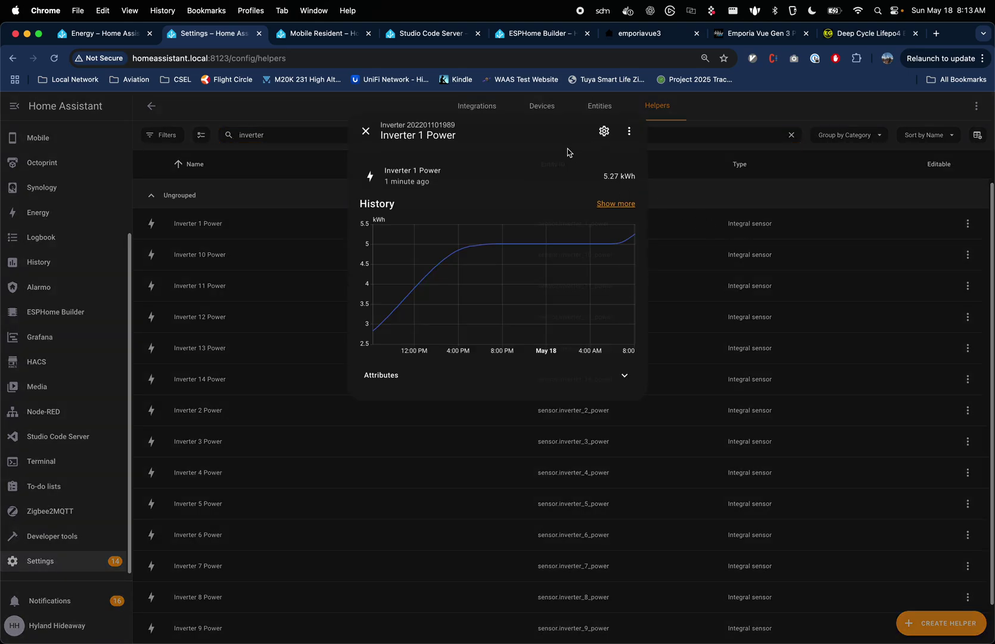
{"action": "left_click", "coordinate": [629, 131]}
{"action": "left_click", "coordinate": [609, 172]}
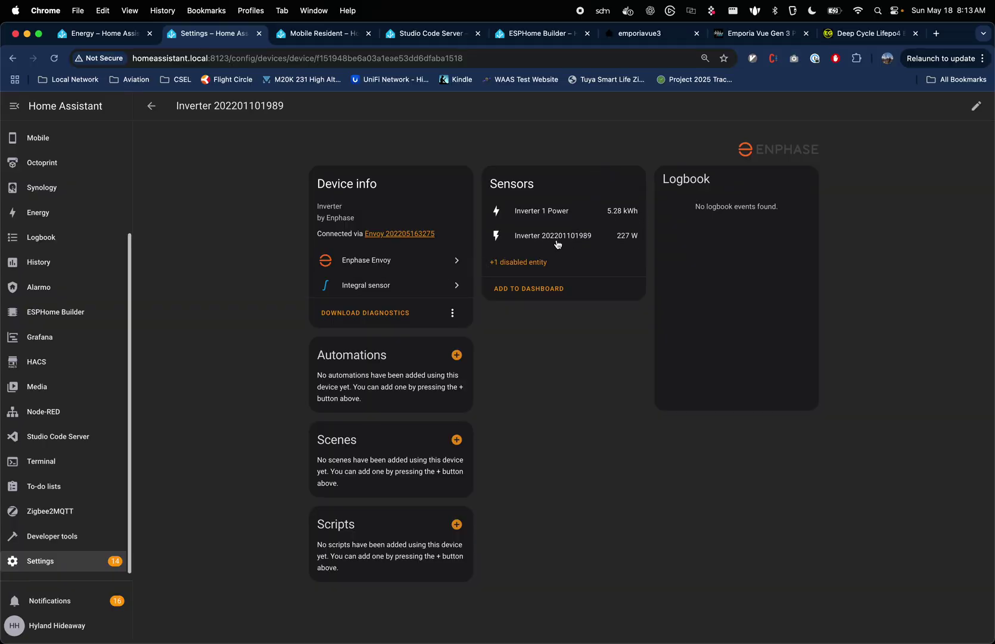
Step: Review the helpers under the Integral sensor integration through Return to Grid Energy, and go back to the inverter's device page
{"action": "left_click", "coordinate": [373, 286]}
{"action": "scroll", "coordinate": [715, 405], "scroll_direction": "down", "scroll_amount": 3}
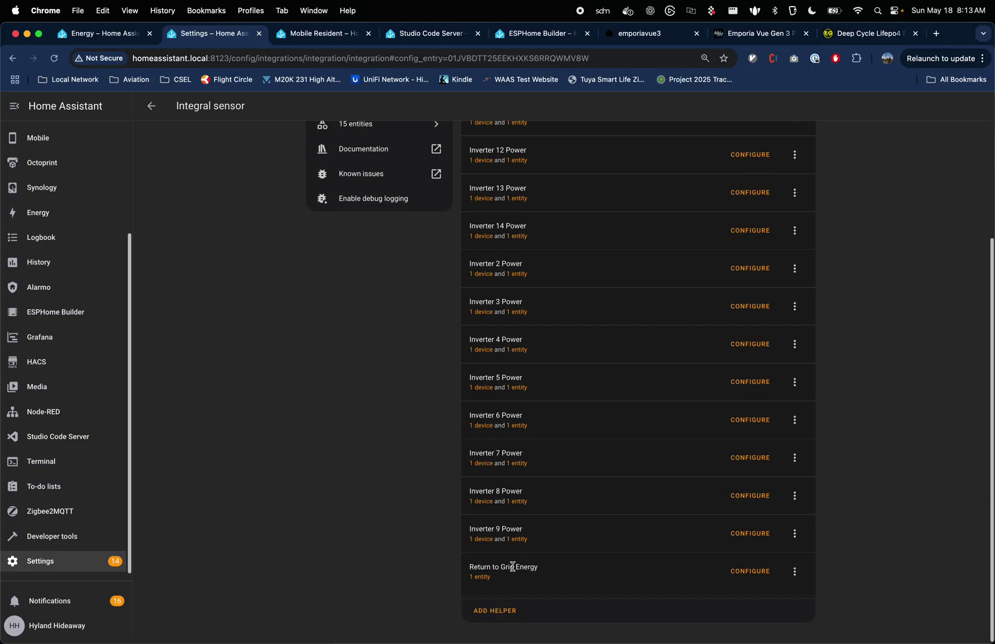
{"action": "scroll", "coordinate": [630, 567], "scroll_direction": "up", "scroll_amount": 3}
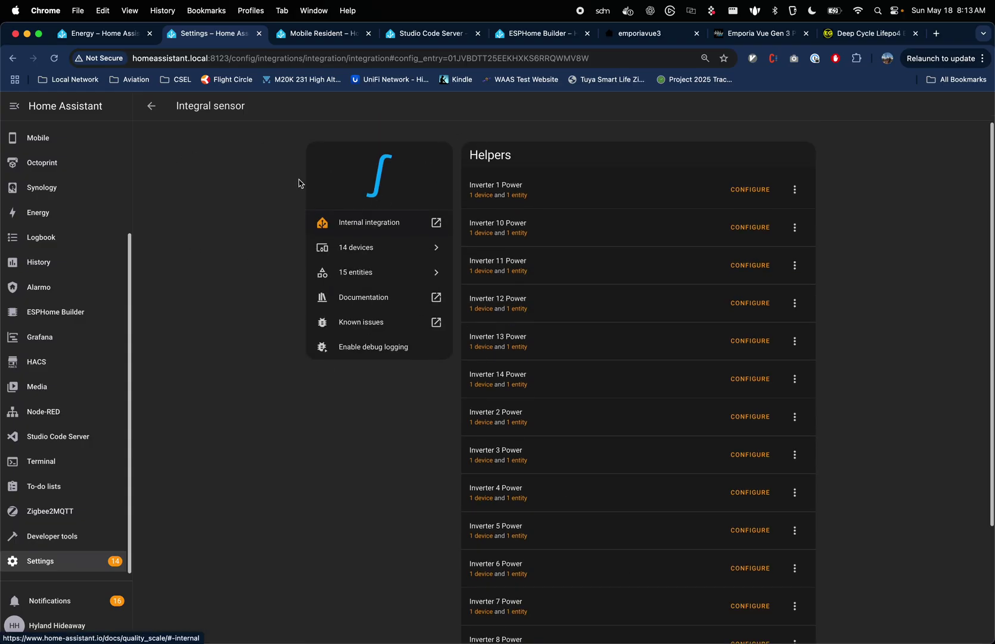
{"action": "left_click", "coordinate": [152, 107]}
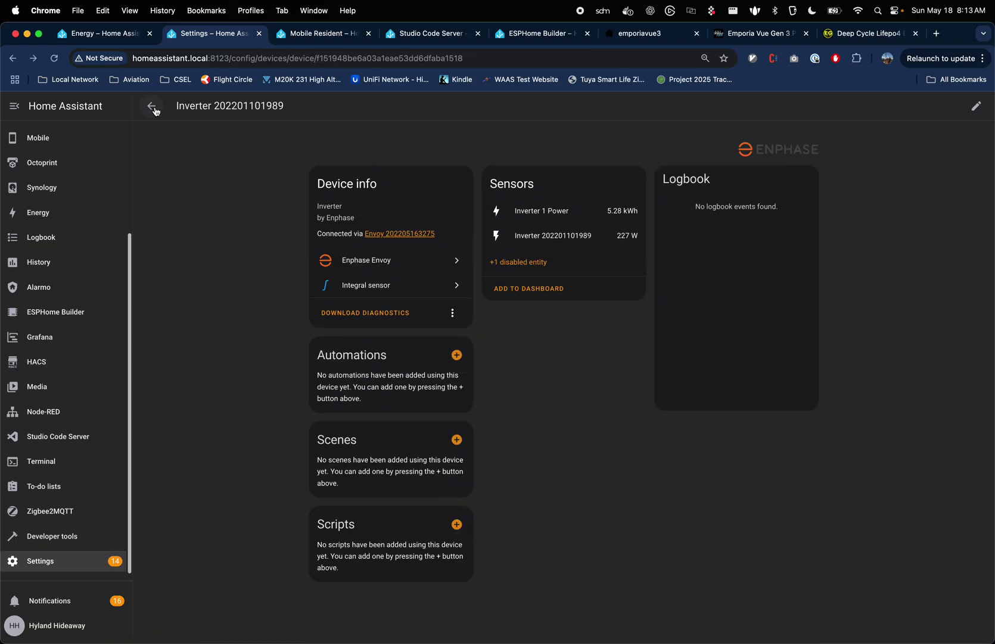
Step: Inspect the Inverter 1 Power entity settings and its integral sensor options, including input sensor, integration method and precision, and close them without changes
{"action": "left_click", "coordinate": [551, 214]}
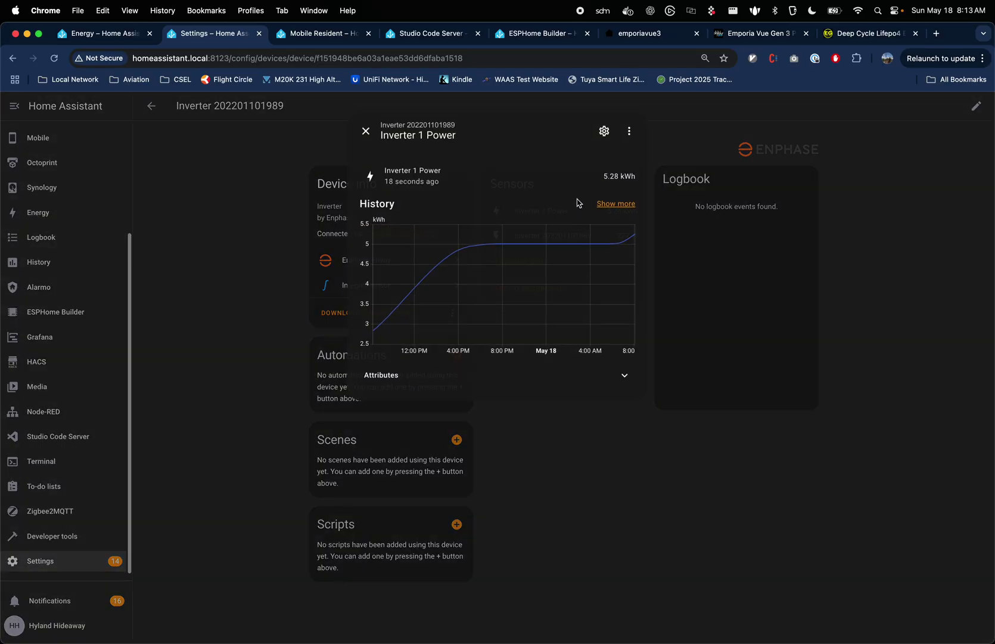
{"action": "left_click", "coordinate": [609, 131]}
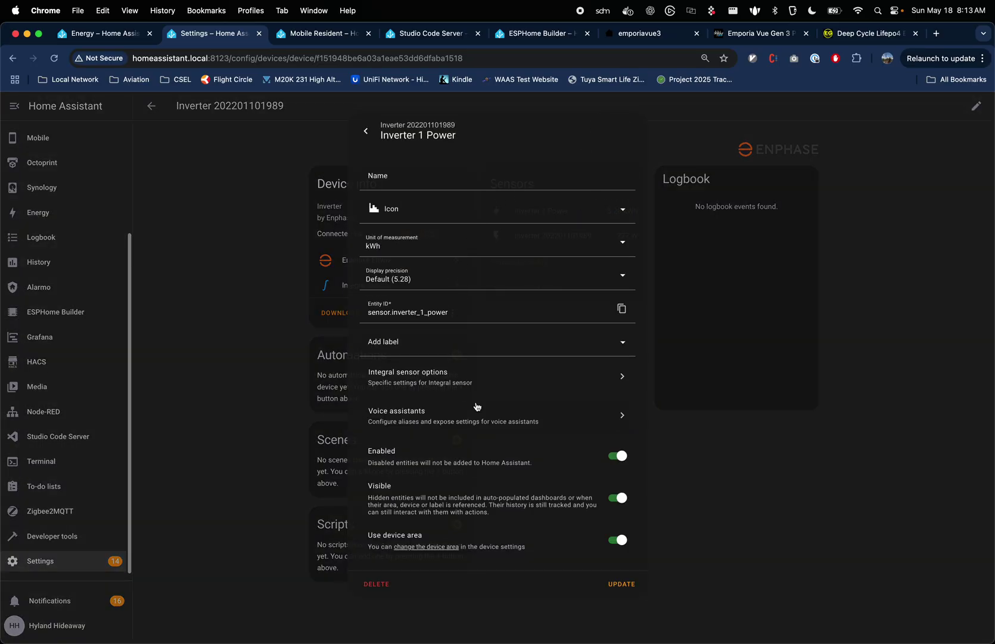
{"action": "left_click", "coordinate": [449, 380]}
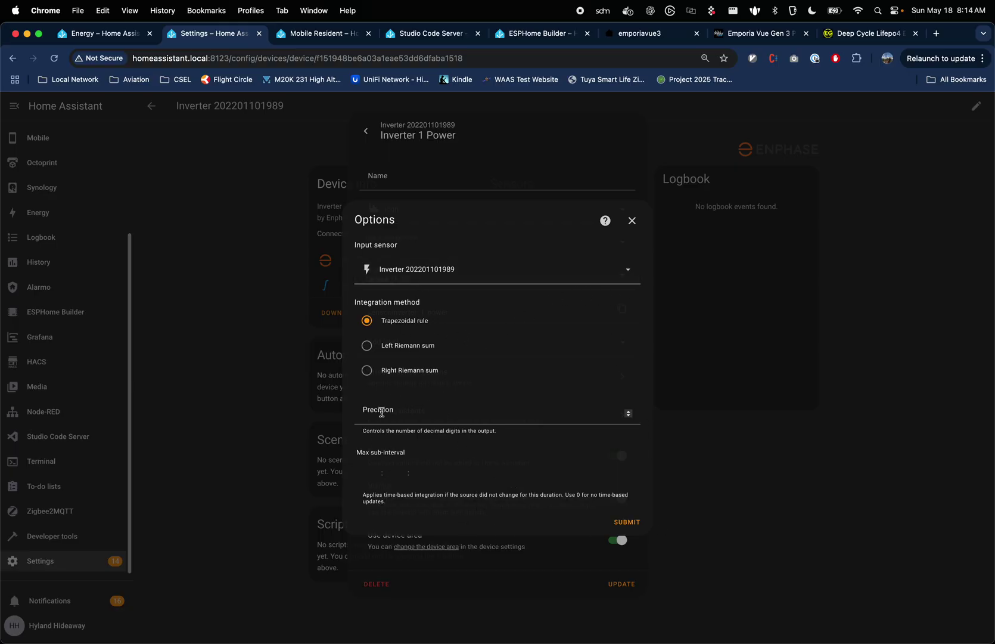
{"action": "left_click", "coordinate": [457, 410]}
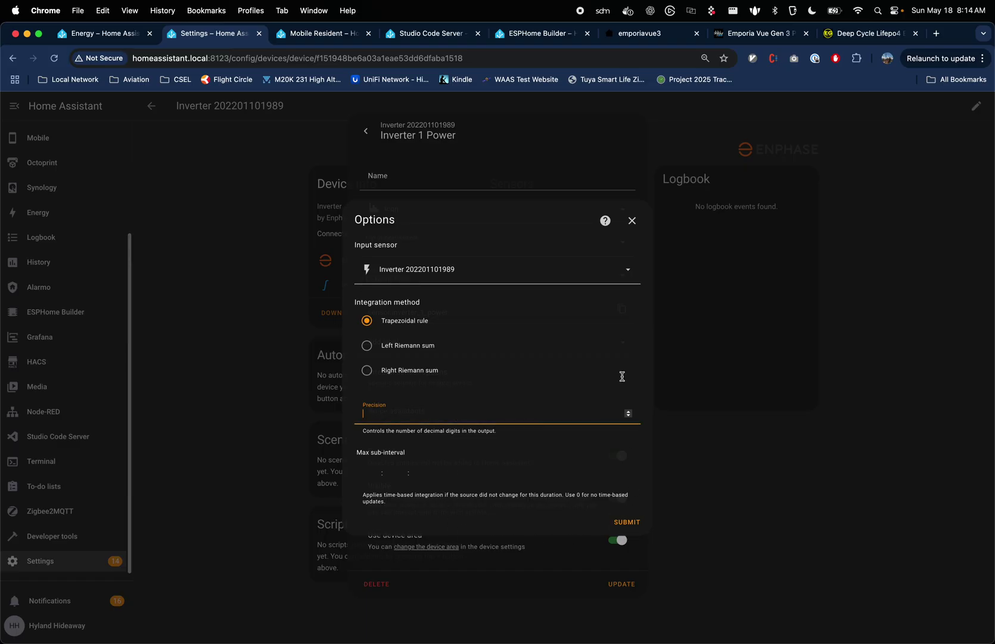
{"action": "left_click", "coordinate": [631, 221]}
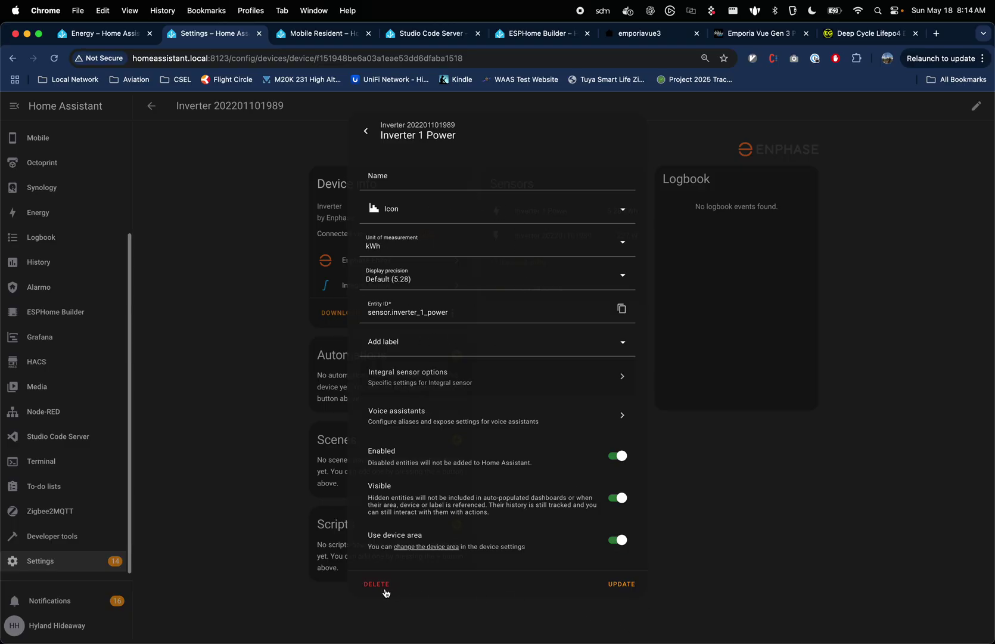
{"action": "left_click", "coordinate": [368, 135]}
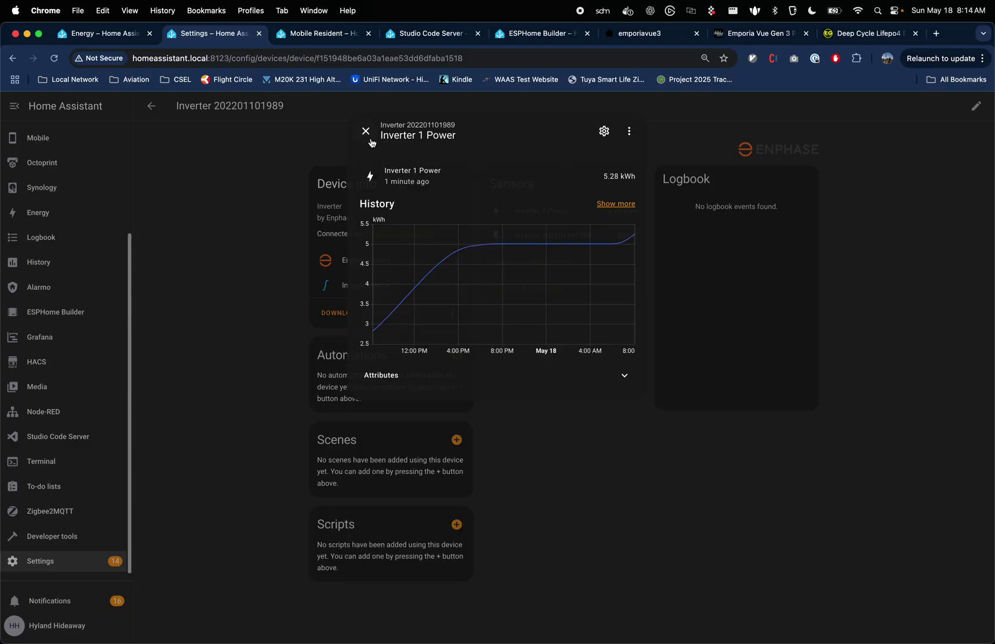
{"action": "left_click", "coordinate": [368, 135]}
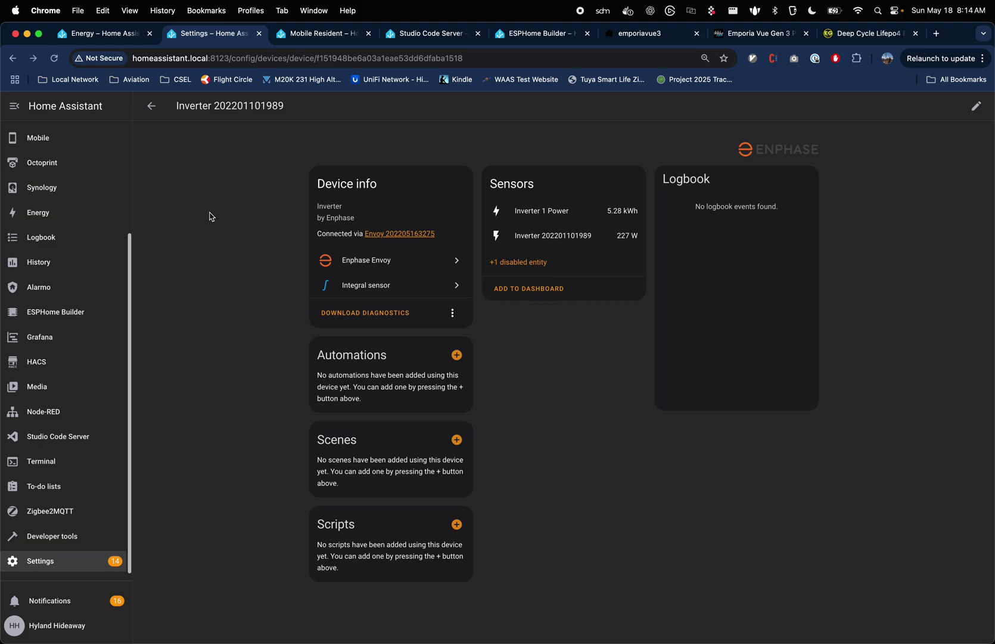
Step: Open the Enphase Envoy integration and review its list of devices
{"action": "left_click", "coordinate": [371, 262]}
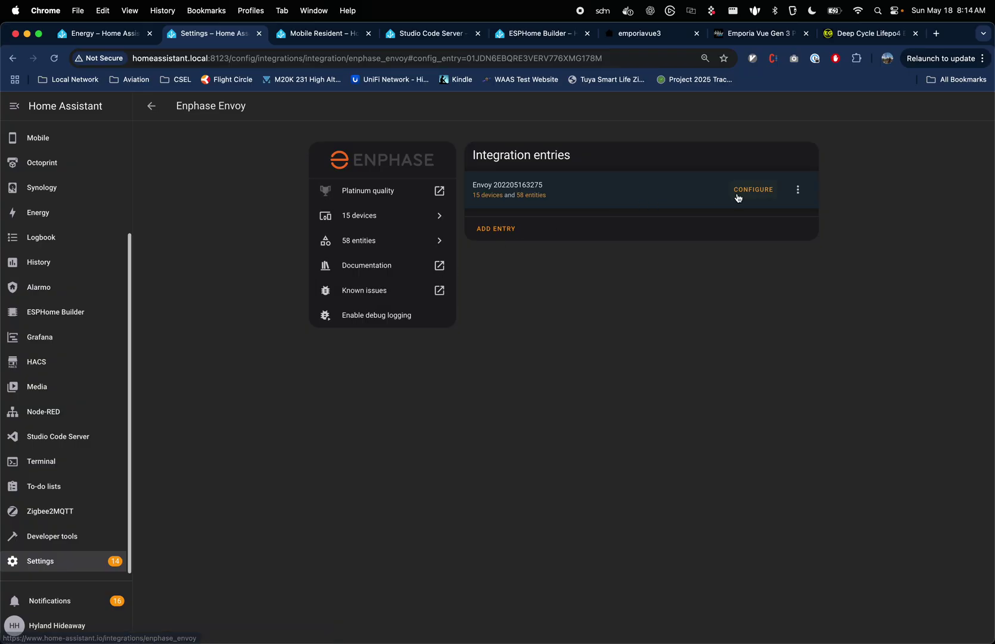
{"action": "left_click", "coordinate": [482, 195]}
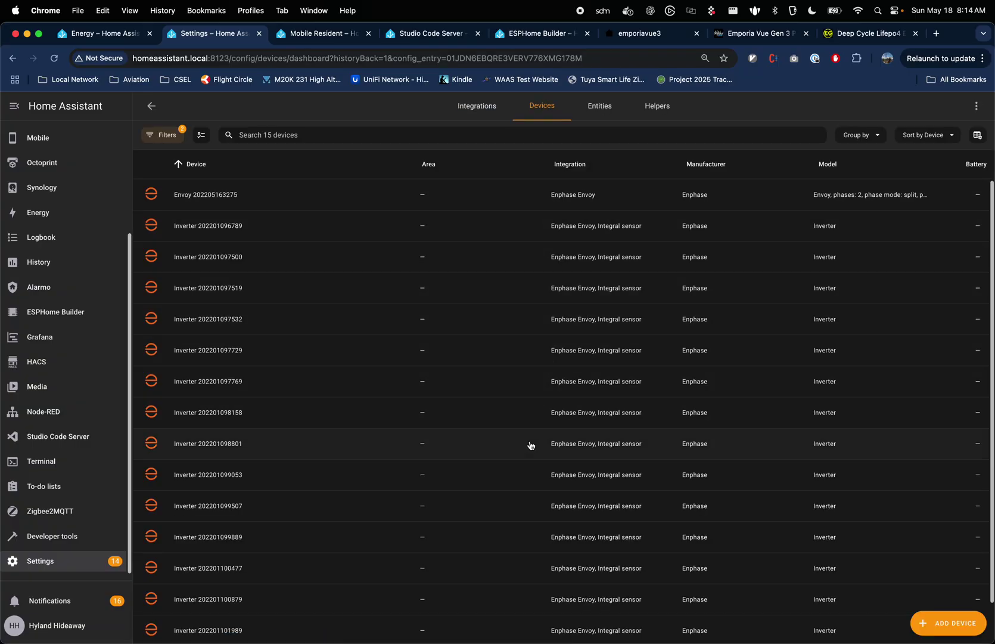
{"action": "scroll", "coordinate": [526, 471], "scroll_direction": "down", "scroll_amount": 2}
{"action": "scroll", "coordinate": [527, 474], "scroll_direction": "up", "scroll_amount": 2}
Step: Look at the Mobile Resident dashboard, and examine the Return to Grid Power sensor's export calculation in template.yaml in Studio Code Server
{"action": "left_click", "coordinate": [299, 39]}
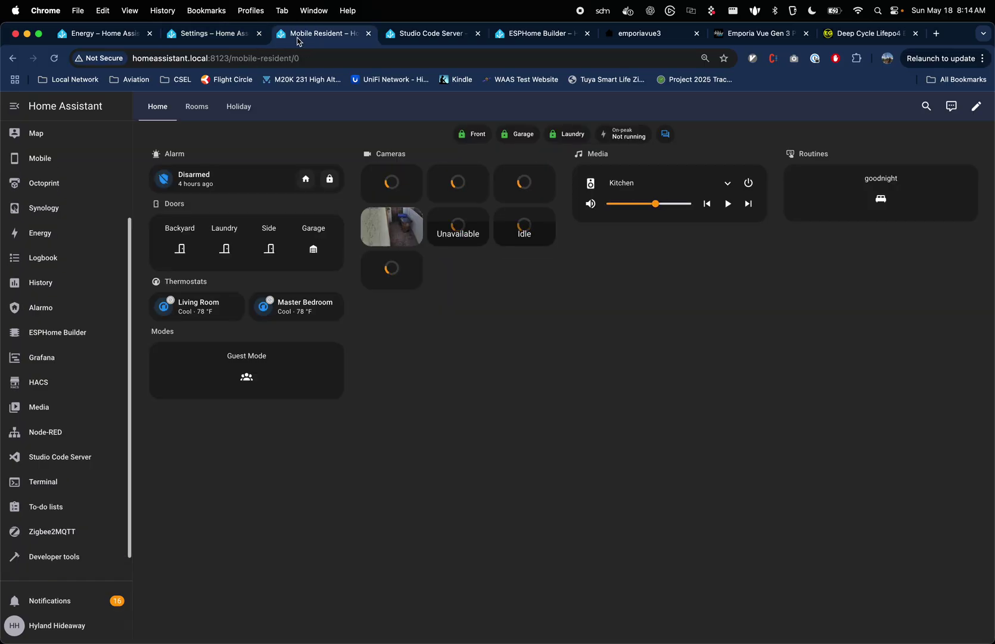
{"action": "left_click", "coordinate": [428, 36]}
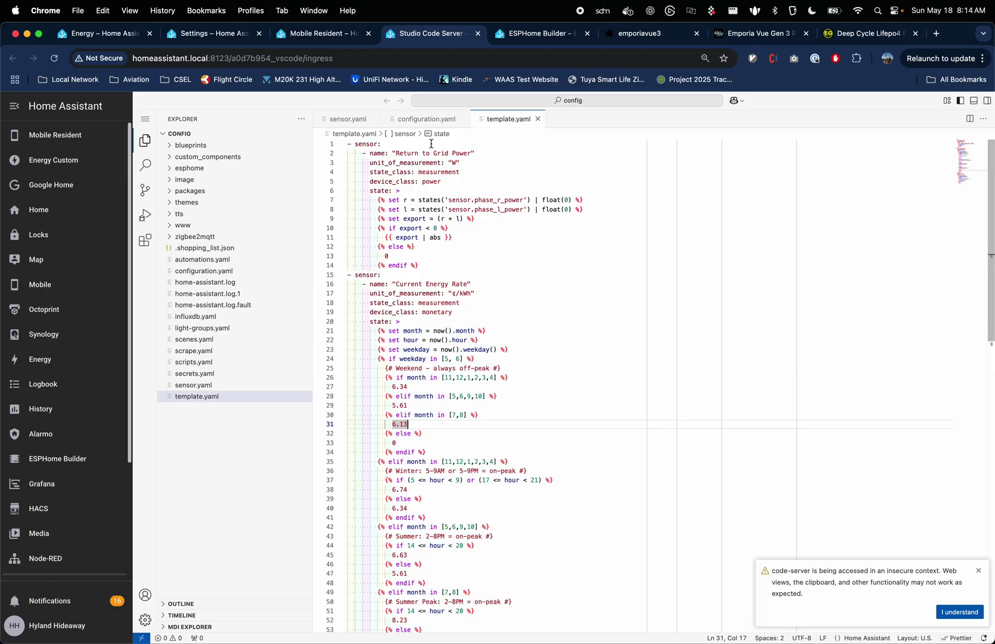
{"action": "mouse_move", "coordinate": [460, 210]}
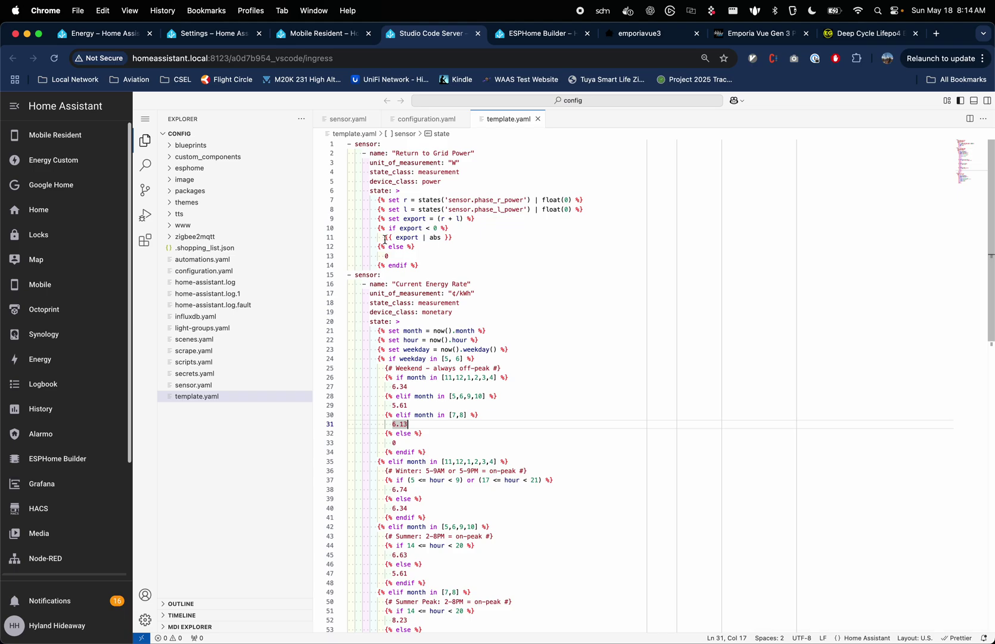
{"action": "left_click_drag", "start_coordinate": [384, 238], "coordinate": [478, 236]}
{"action": "left_click", "coordinate": [478, 236]}
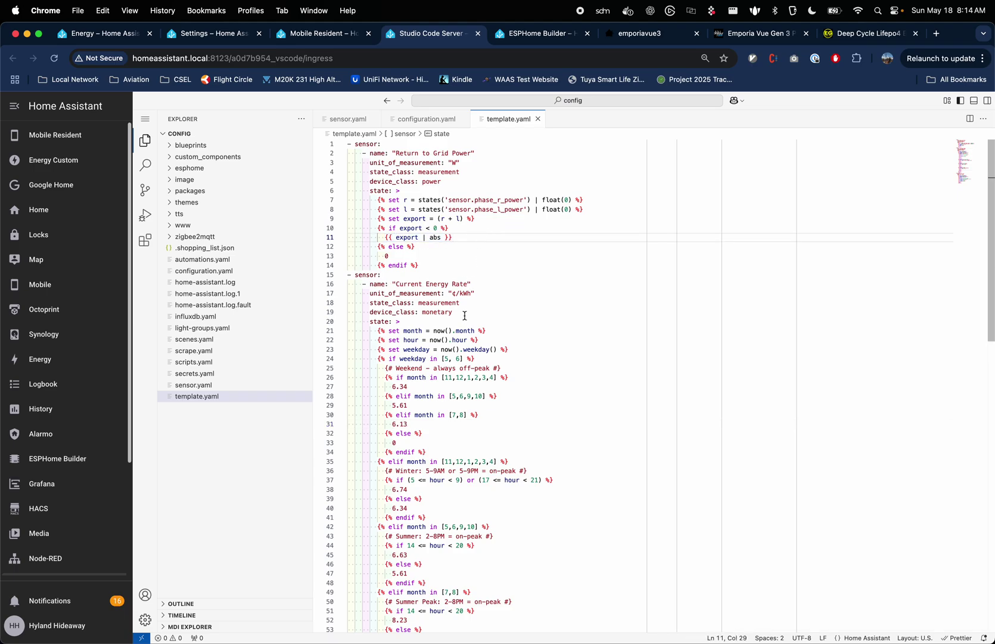
Step: Examine the Current Energy Rate sensor in template.yaml, including its summer on-peak and off-peak rate branches
{"action": "scroll", "coordinate": [478, 320], "scroll_direction": "down", "scroll_amount": 2}
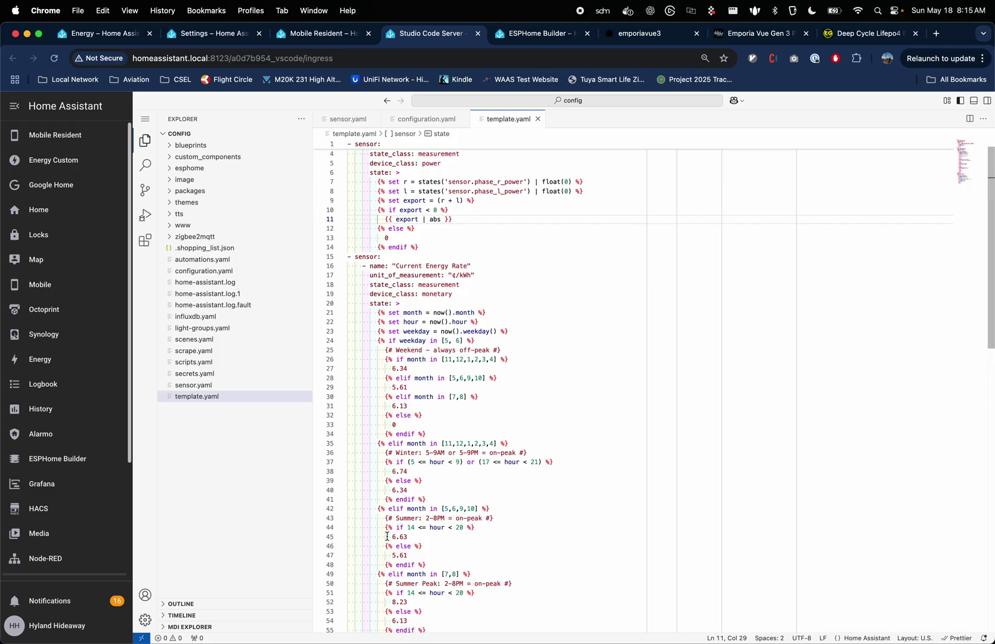
{"action": "left_click_drag", "start_coordinate": [388, 535], "coordinate": [444, 534]}
{"action": "left_click", "coordinate": [467, 547]}
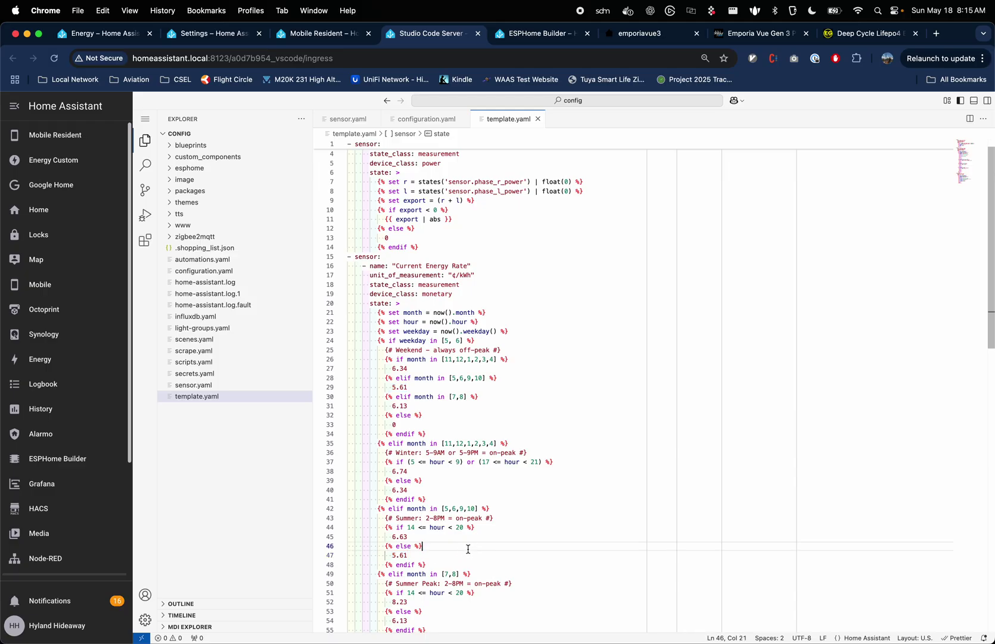
Step: Examine the Is On-Peak Time binary sensor at the end of template.yaml, including its winter month condition, and return to the file's start
{"action": "scroll", "coordinate": [468, 554], "scroll_direction": "down", "scroll_amount": 10}
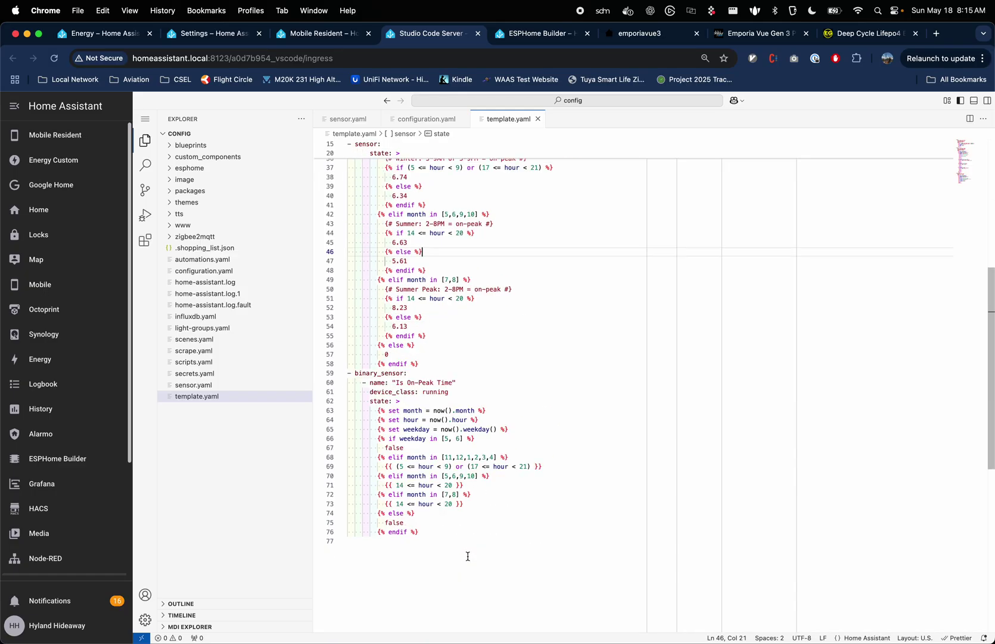
{"action": "left_click_drag", "start_coordinate": [424, 532], "coordinate": [306, 368]}
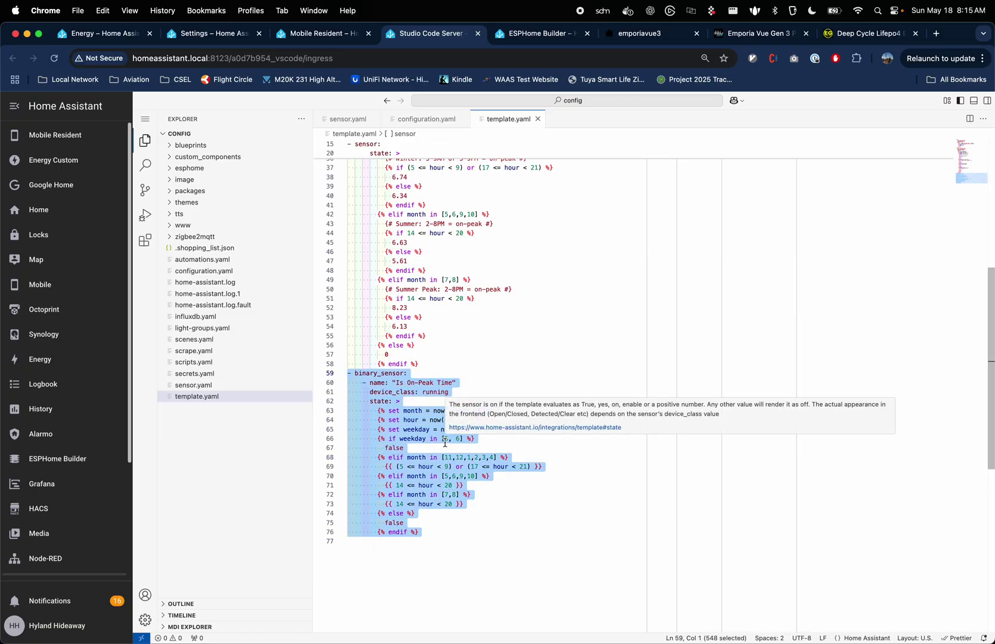
{"action": "left_click", "coordinate": [498, 531]}
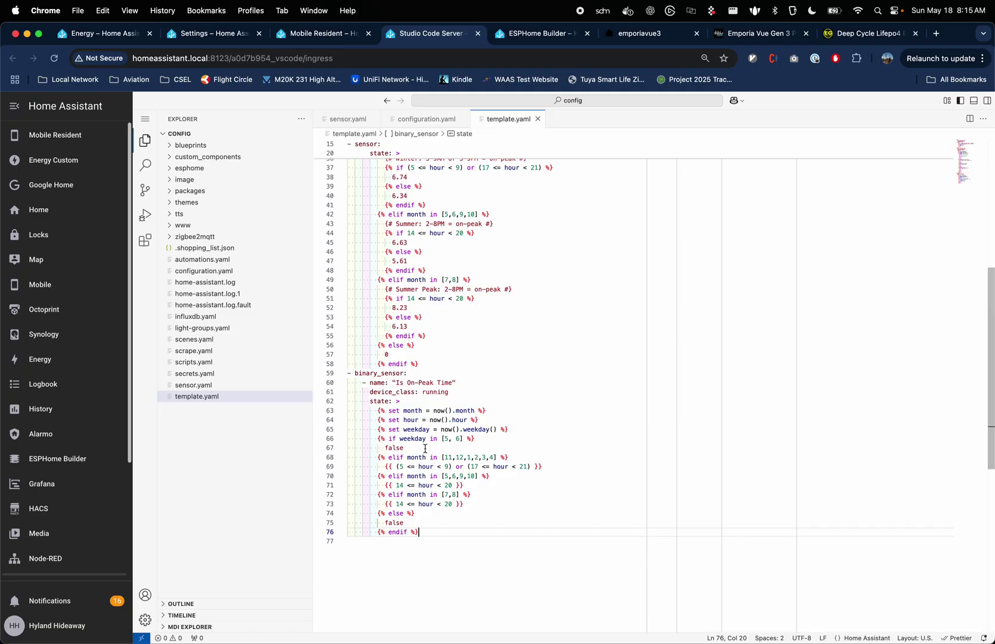
{"action": "left_click_drag", "start_coordinate": [442, 457], "coordinate": [495, 456]}
{"action": "left_click", "coordinate": [495, 456]}
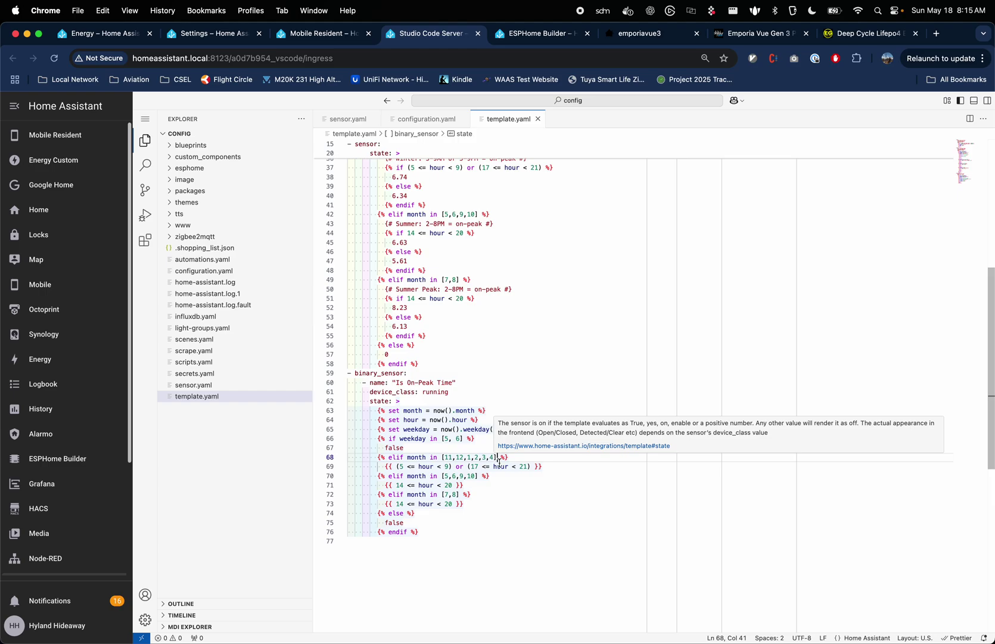
{"action": "left_click", "coordinate": [477, 573]}
{"action": "scroll", "coordinate": [486, 581], "scroll_direction": "up", "scroll_amount": 10}
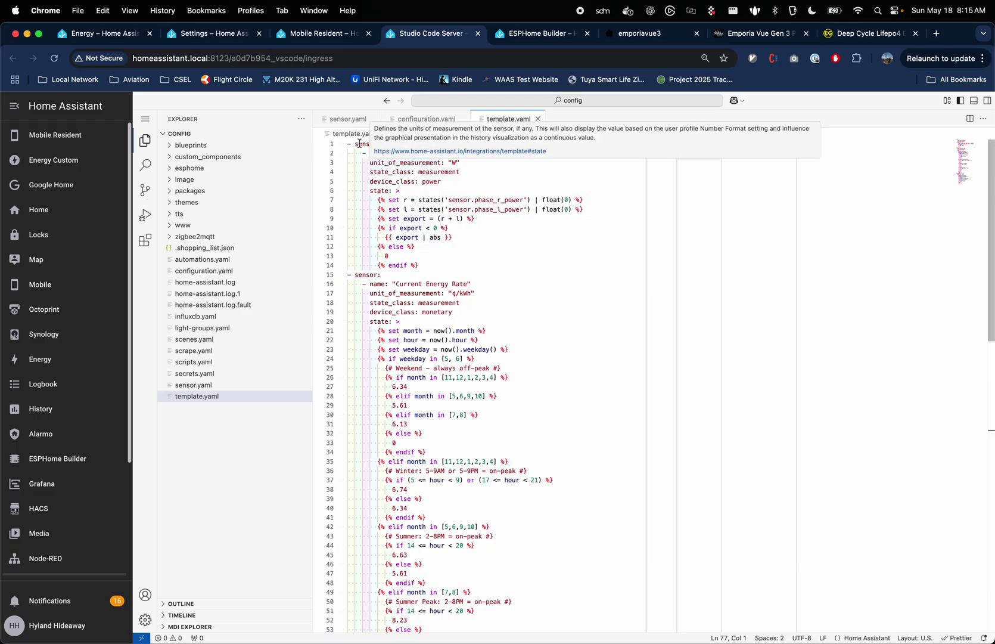
Step: Switch to emporia-vue-3.yaml in ESPHome Builder and review its general settings, default filters and the beginning of the sensor section
{"action": "left_click", "coordinate": [559, 34]}
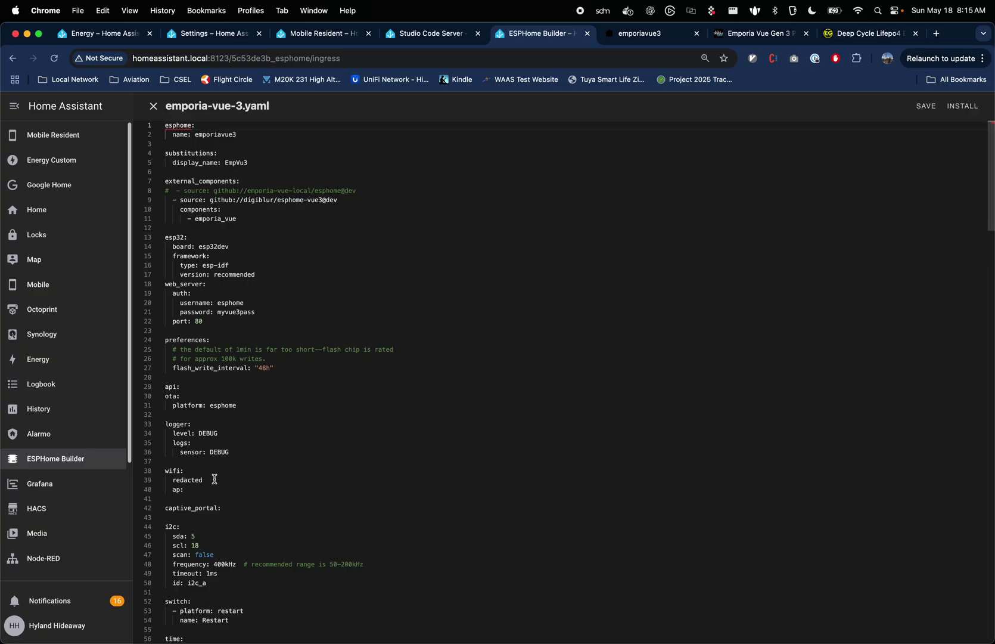
{"action": "mouse_move", "coordinate": [238, 469]}
{"action": "scroll", "coordinate": [295, 372], "scroll_direction": "down", "scroll_amount": 5}
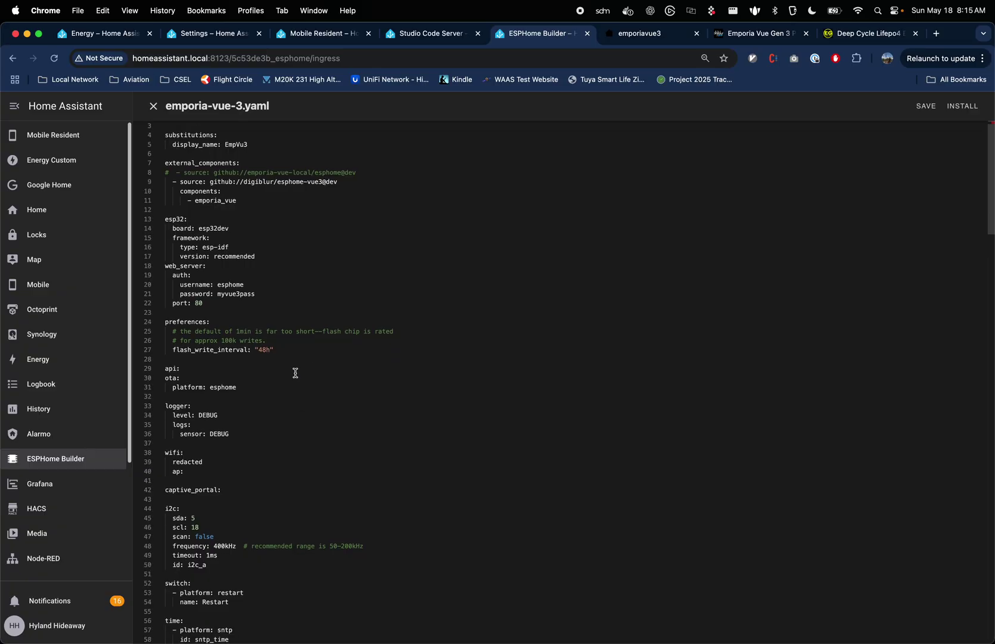
{"action": "scroll", "coordinate": [296, 373], "scroll_direction": "down", "scroll_amount": 3}
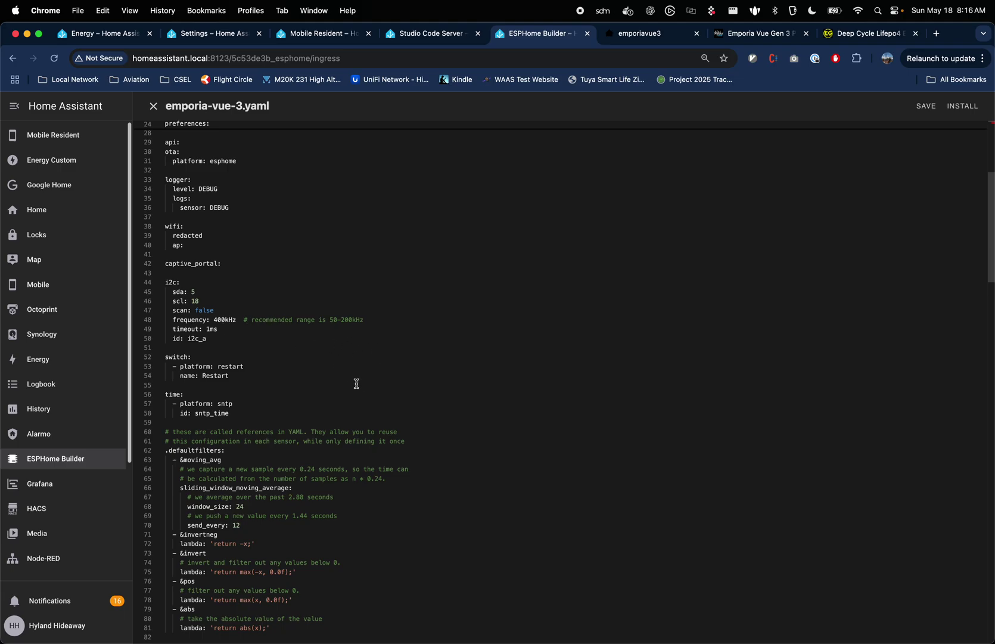
{"action": "scroll", "coordinate": [356, 381], "scroll_direction": "down", "scroll_amount": 4}
{"action": "scroll", "coordinate": [366, 384], "scroll_direction": "down", "scroll_amount": 3}
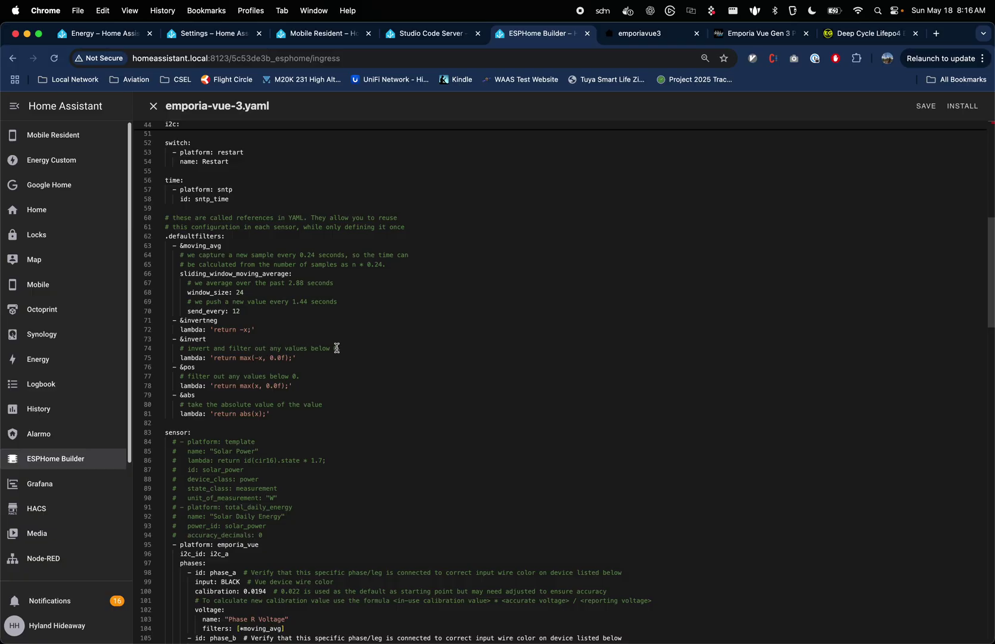
Step: Examine the invertneg filter, the phase and CT clamp definitions, and the circuit list in emporia-vue-3.yaml
{"action": "double_click", "coordinate": [194, 322]}
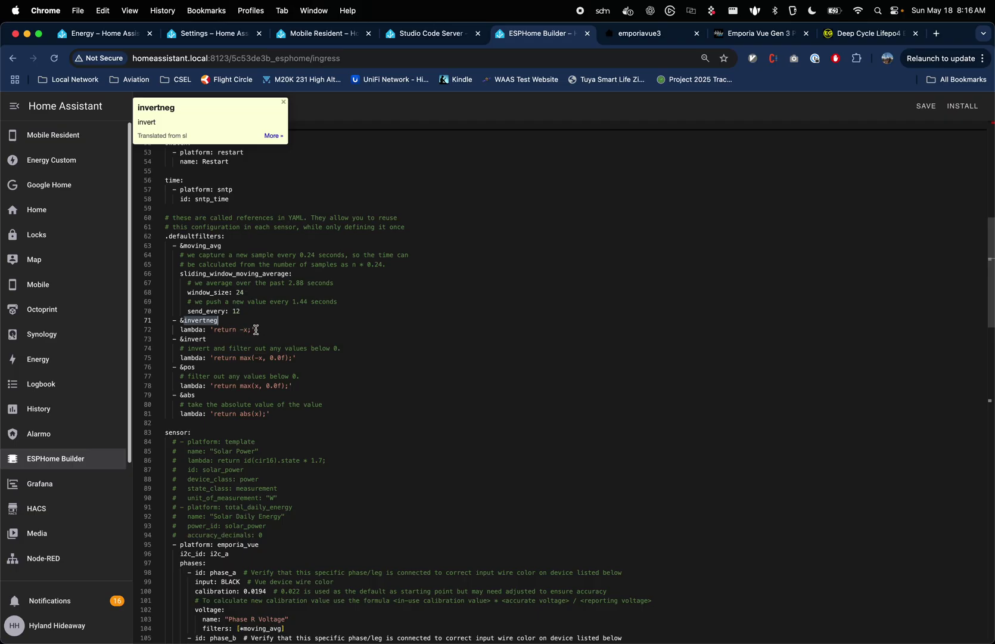
{"action": "scroll", "coordinate": [381, 492], "scroll_direction": "down", "scroll_amount": 5}
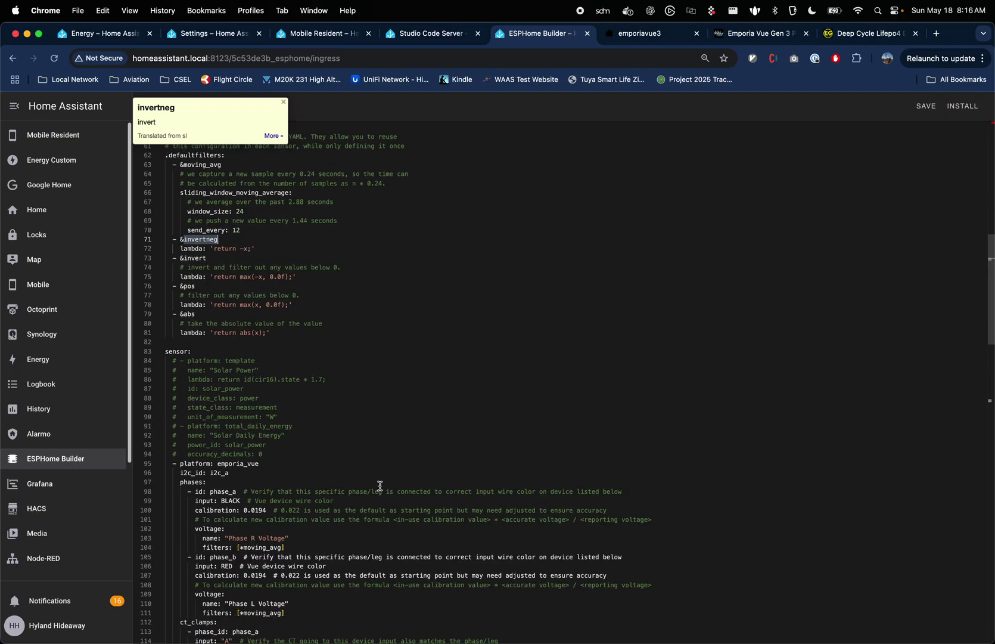
{"action": "scroll", "coordinate": [381, 483], "scroll_direction": "down", "scroll_amount": 5}
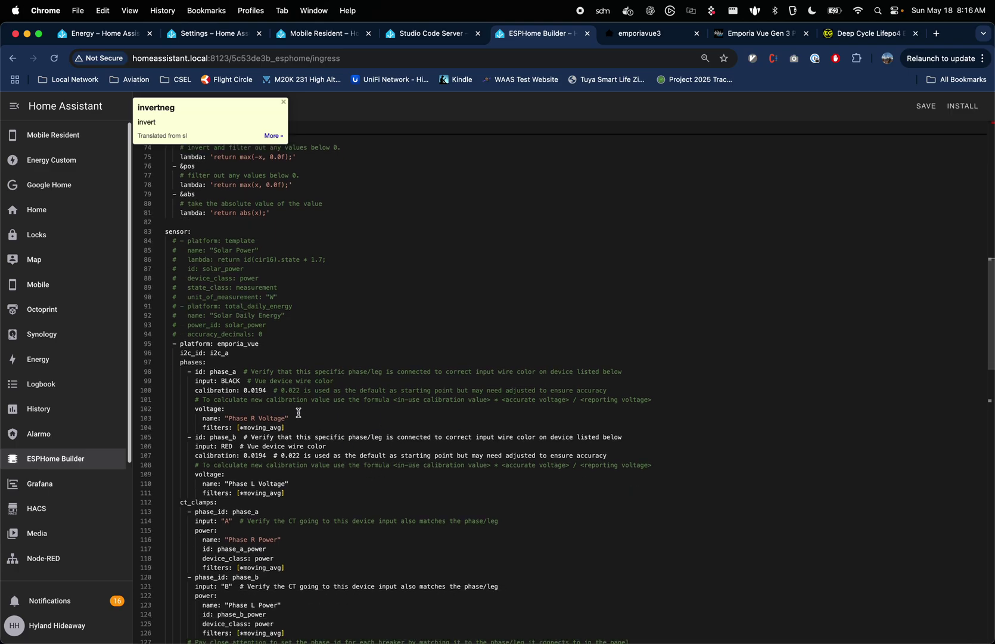
{"action": "scroll", "coordinate": [287, 483], "scroll_direction": "down", "scroll_amount": 9}
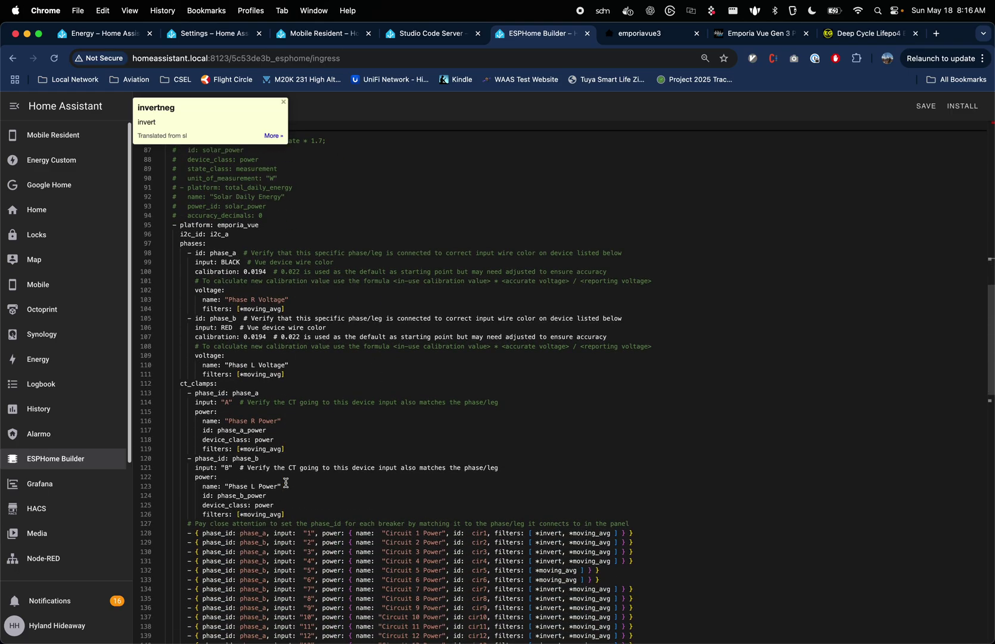
{"action": "scroll", "coordinate": [286, 483], "scroll_direction": "down", "scroll_amount": 6}
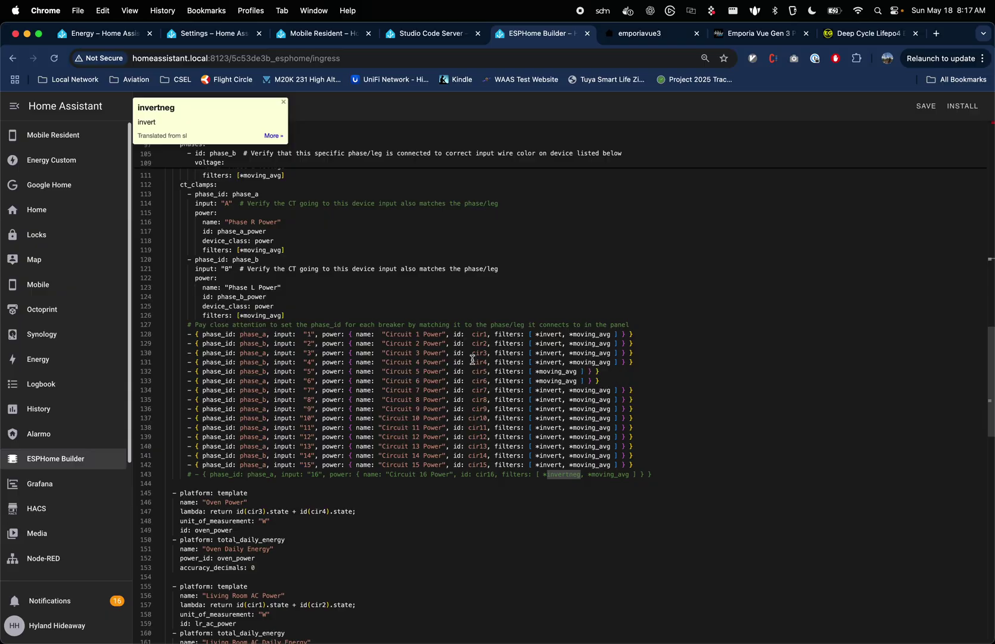
{"action": "scroll", "coordinate": [430, 429], "scroll_direction": "down", "scroll_amount": 5}
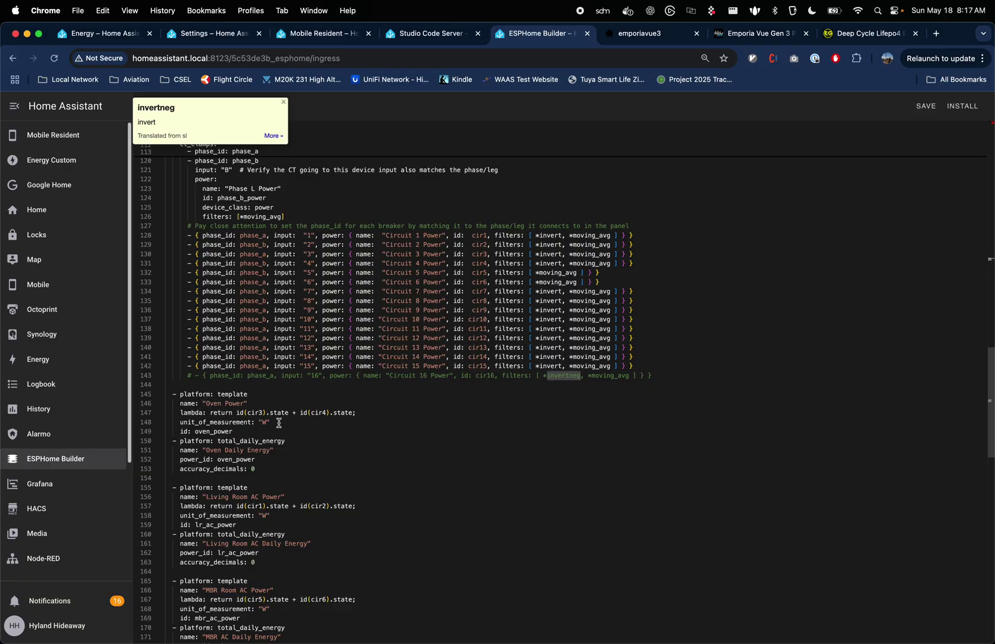
Step: Examine how the Oven Daily Energy sensor in emporia-vue-3.yaml references the Oven Power template through its power_id
{"action": "left_click_drag", "start_coordinate": [264, 433], "coordinate": [315, 450]}
{"action": "left_click", "coordinate": [264, 441]}
{"action": "left_click", "coordinate": [314, 450]}
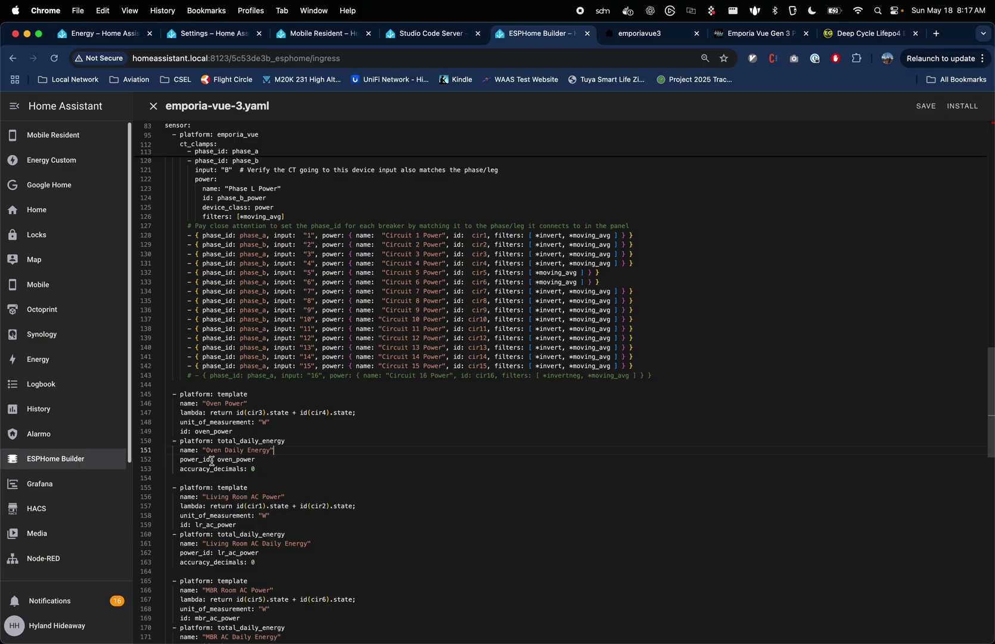
{"action": "left_click_drag", "start_coordinate": [180, 463], "coordinate": [287, 458]}
{"action": "left_click", "coordinate": [287, 458]}
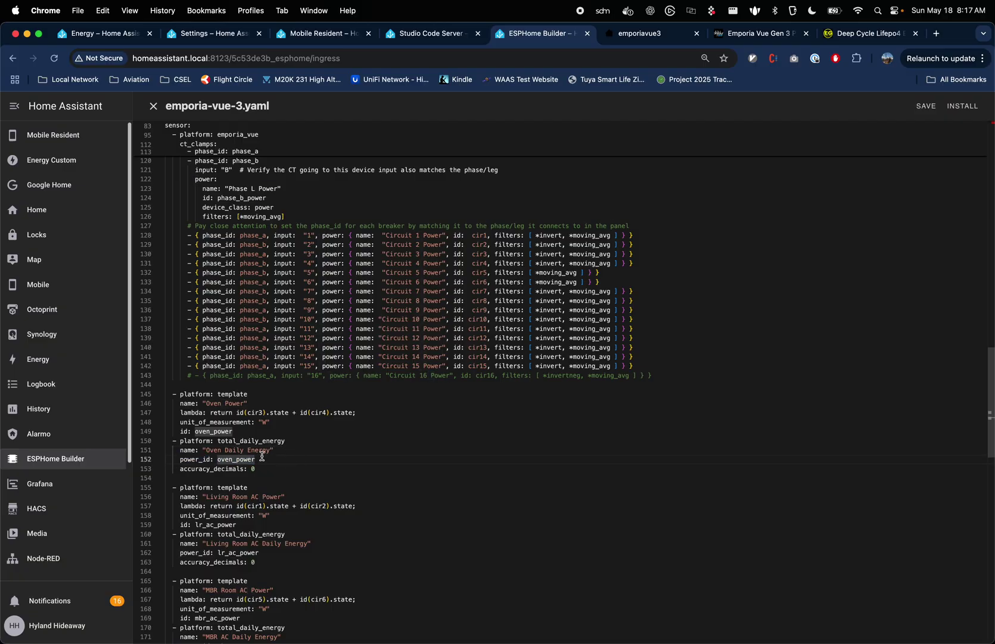
{"action": "triple_click", "coordinate": [243, 444]}
{"action": "left_click", "coordinate": [244, 450]}
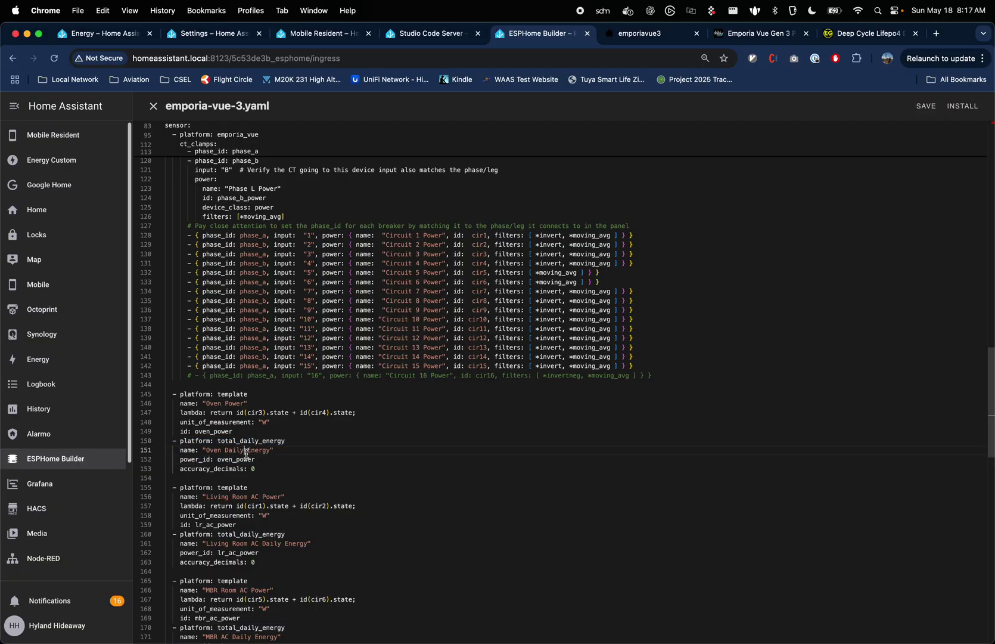
{"action": "left_click", "coordinate": [261, 460]}
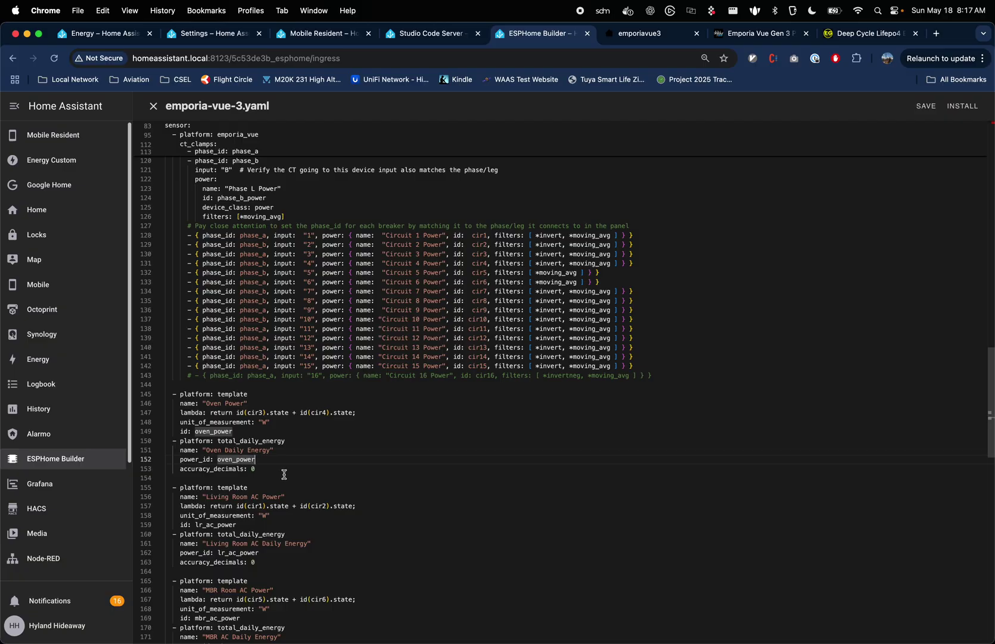
Step: Review the Living Room AC, MBR AC, Pool and Total Power template sensors with their daily energy entries
{"action": "scroll", "coordinate": [285, 471], "scroll_direction": "down", "scroll_amount": 3}
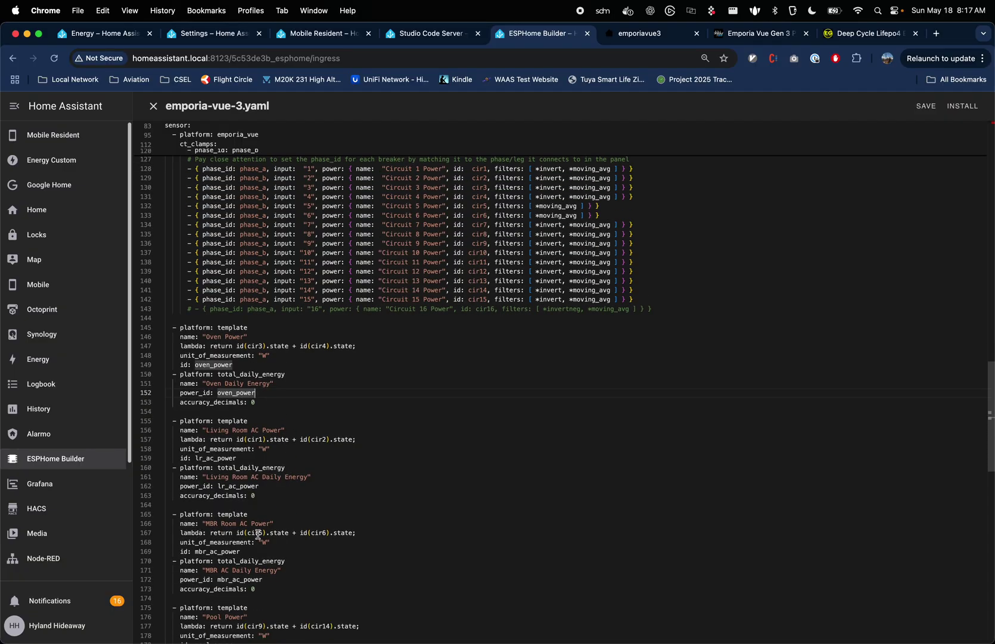
{"action": "scroll", "coordinate": [285, 534], "scroll_direction": "down", "scroll_amount": 2}
{"action": "scroll", "coordinate": [285, 534], "scroll_direction": "down", "scroll_amount": 4}
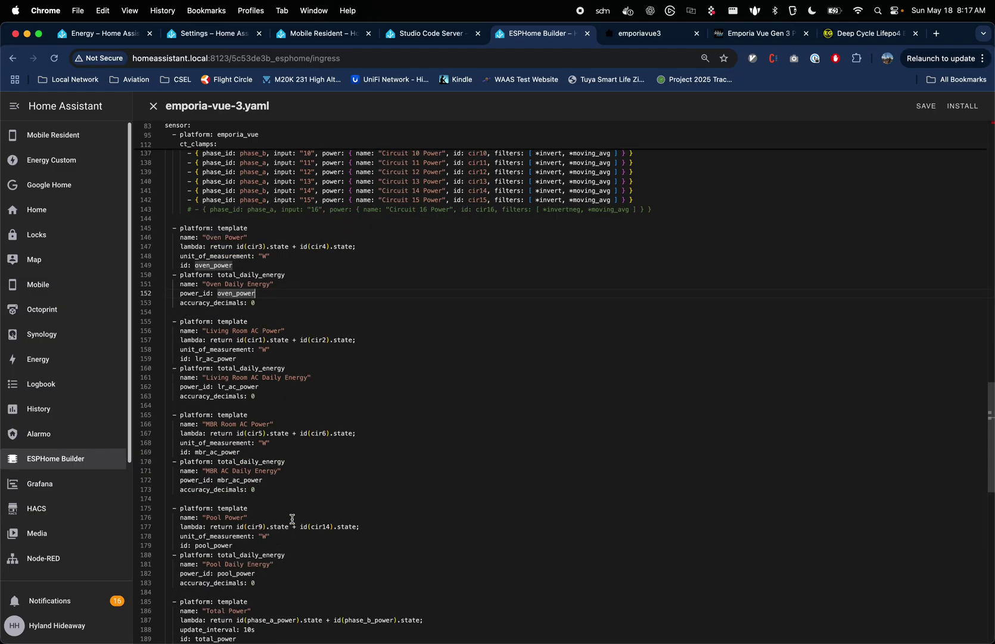
{"action": "scroll", "coordinate": [322, 533], "scroll_direction": "down", "scroll_amount": 3}
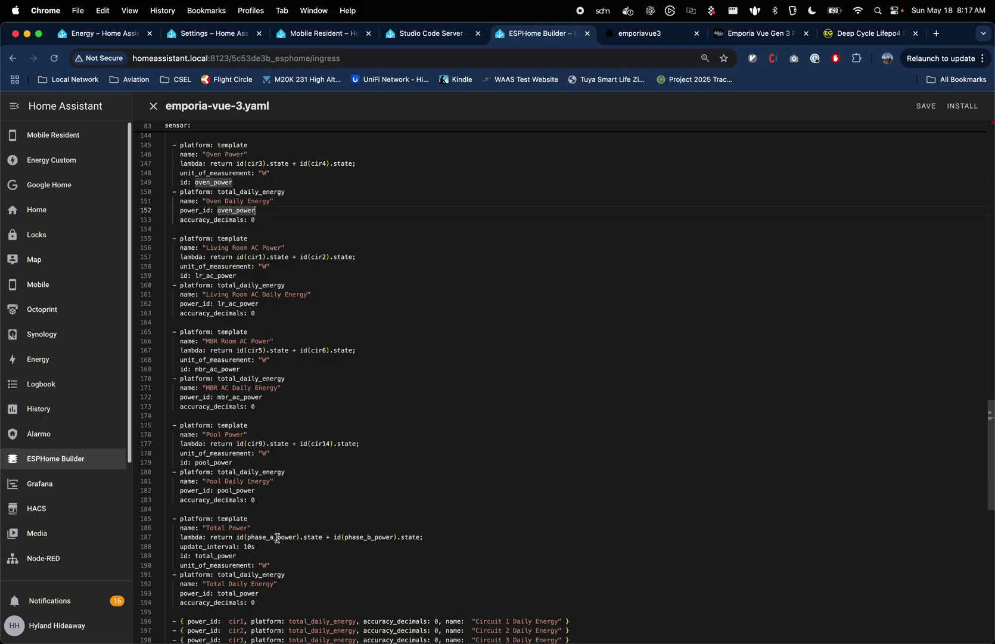
{"action": "scroll", "coordinate": [282, 574], "scroll_direction": "down", "scroll_amount": 10}
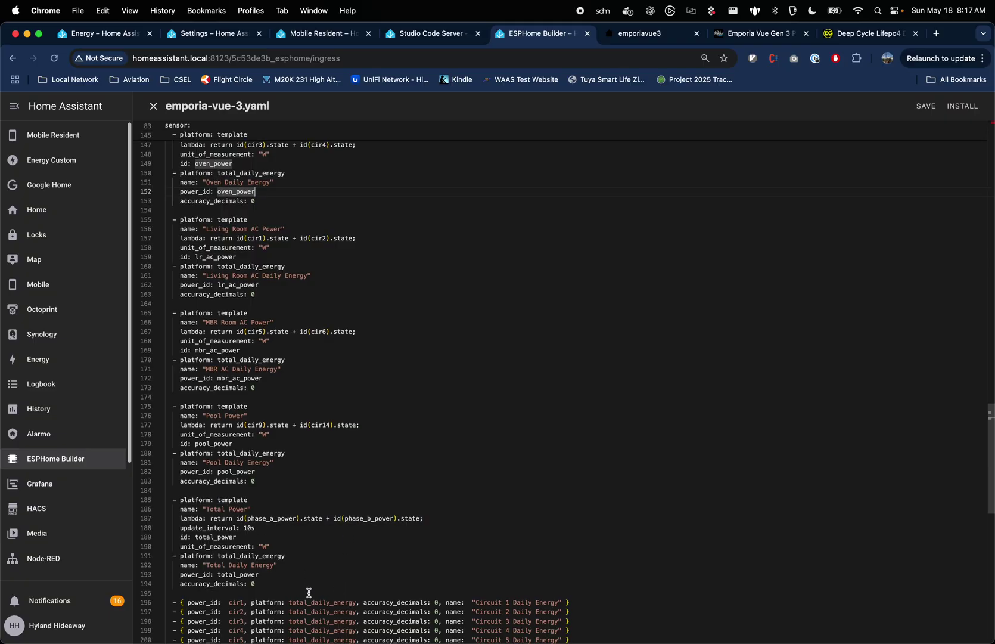
Step: Revisit the default filters in emporia-vue-3.yaml and recheck the phases, CT clamps and circuit definitions
{"action": "scroll", "coordinate": [284, 564], "scroll_direction": "up", "scroll_amount": 10}
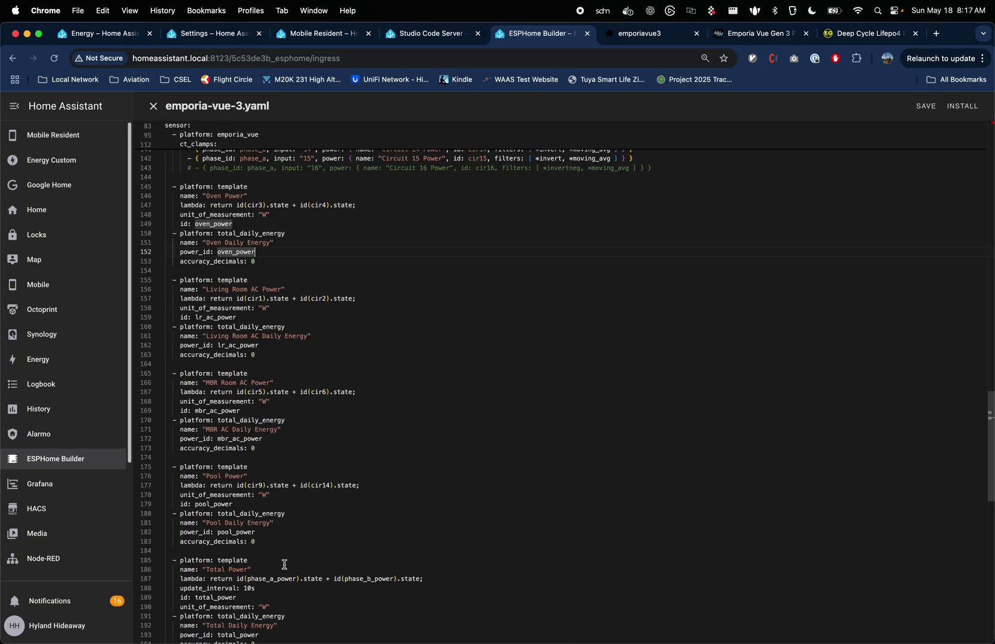
{"action": "scroll", "coordinate": [284, 564], "scroll_direction": "up", "scroll_amount": 5}
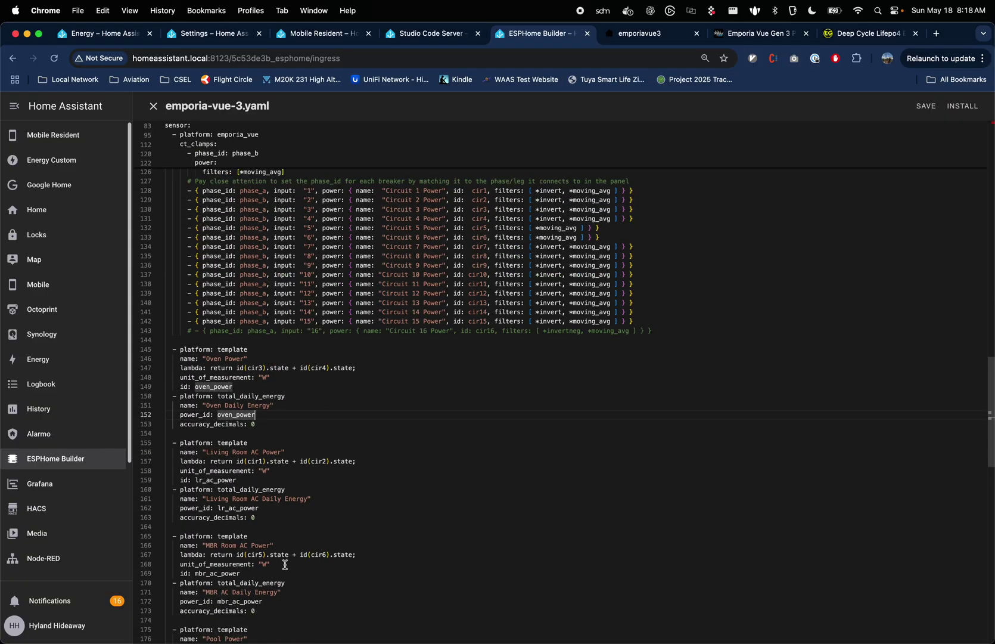
{"action": "scroll", "coordinate": [285, 564], "scroll_direction": "up", "scroll_amount": 10}
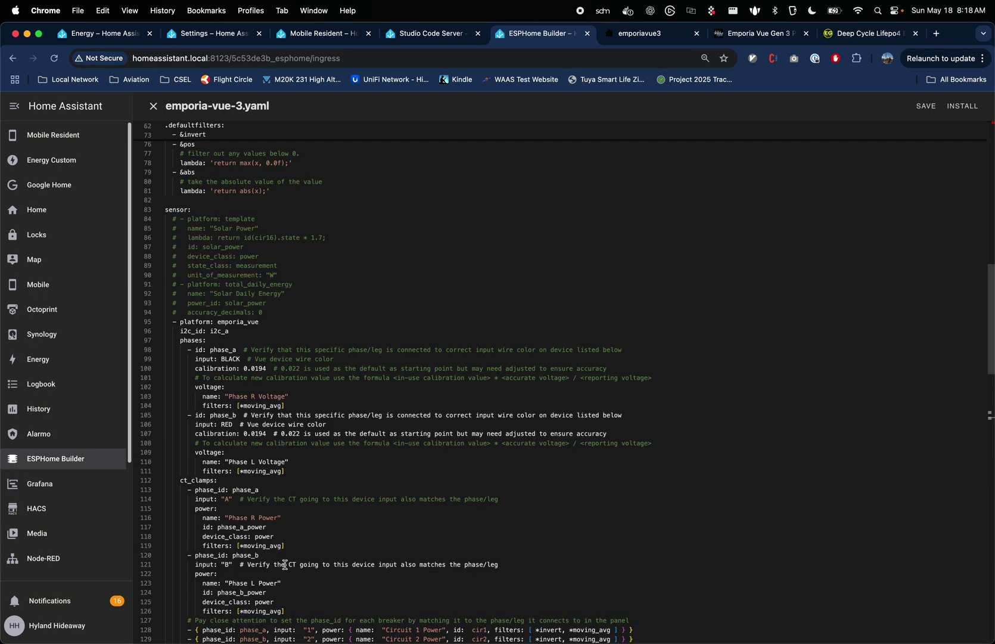
{"action": "scroll", "coordinate": [285, 564], "scroll_direction": "up", "scroll_amount": 7}
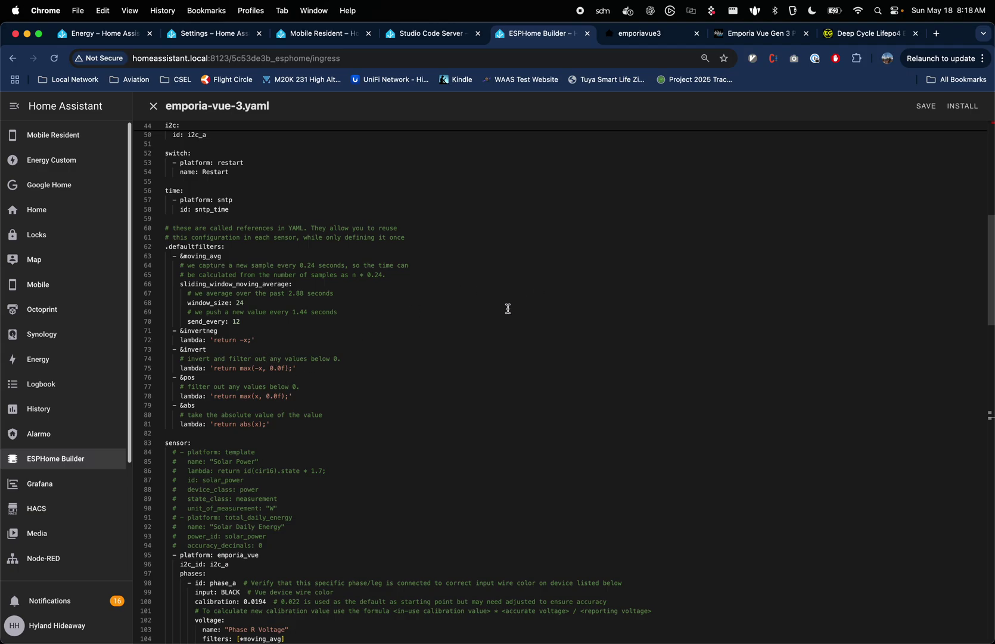
{"action": "scroll", "coordinate": [490, 373], "scroll_direction": "down", "scroll_amount": 10}
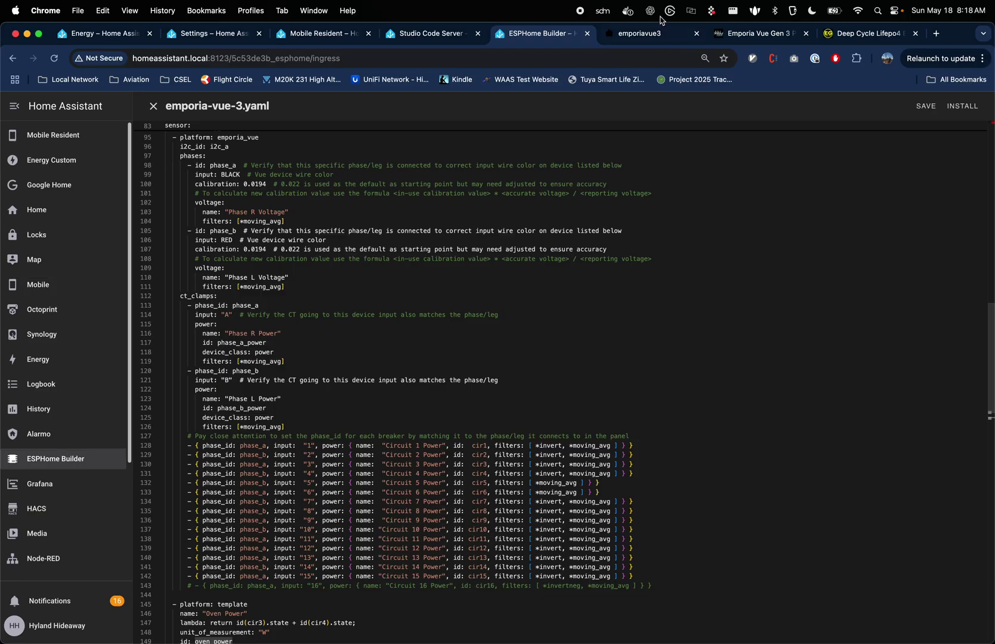
Step: Review the emporiavue3 device web page's sensor readings and log, and check the web_server settings in emporia-vue-3.yaml
{"action": "left_click", "coordinate": [652, 39]}
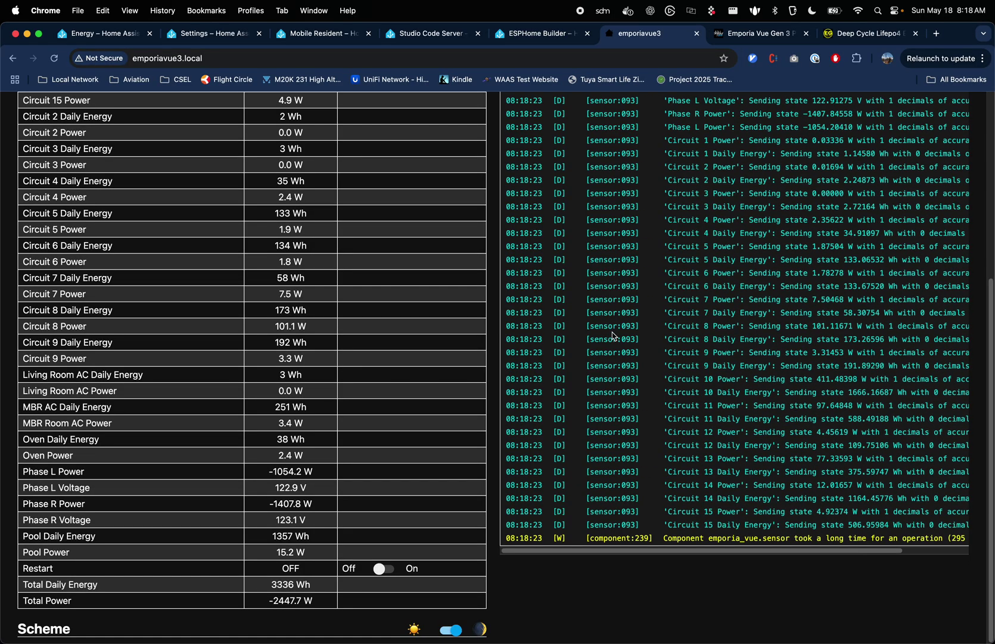
{"action": "scroll", "coordinate": [778, 350], "scroll_direction": "up", "scroll_amount": 10}
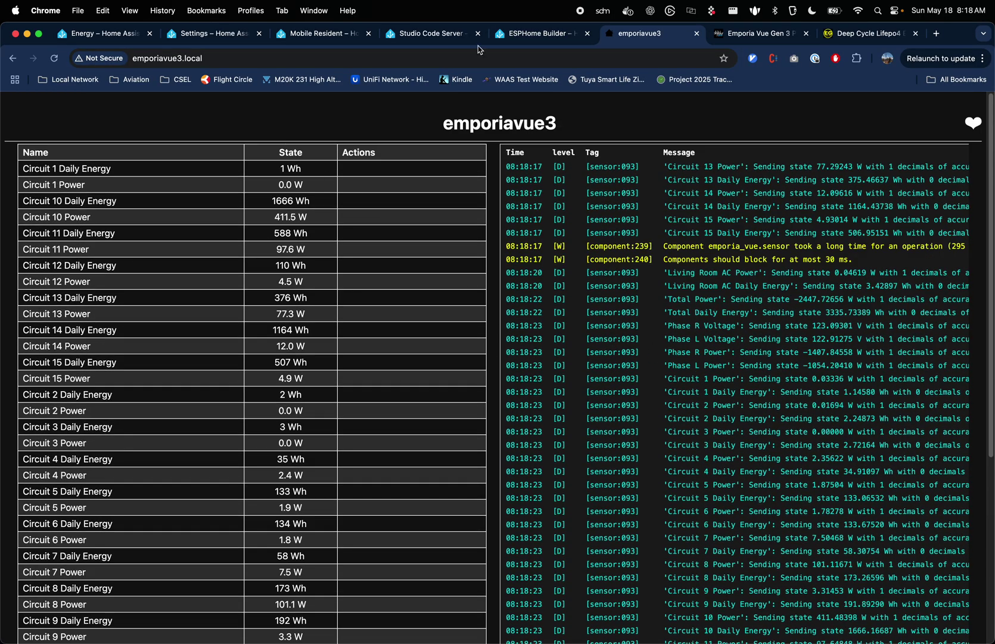
{"action": "left_click", "coordinate": [564, 37]}
{"action": "scroll", "coordinate": [321, 392], "scroll_direction": "up", "scroll_amount": 15}
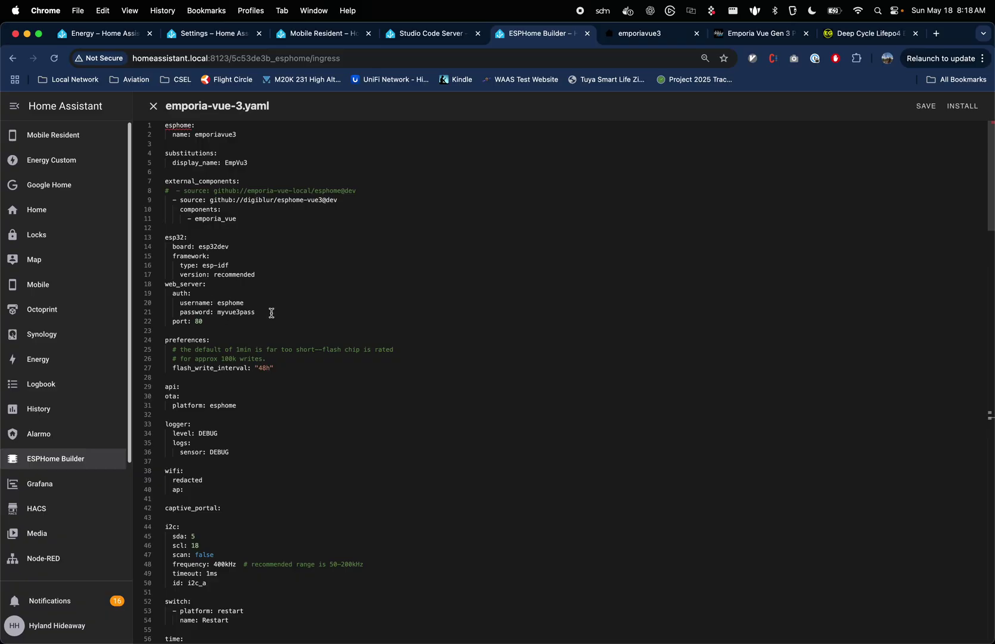
{"action": "left_click", "coordinate": [656, 34]}
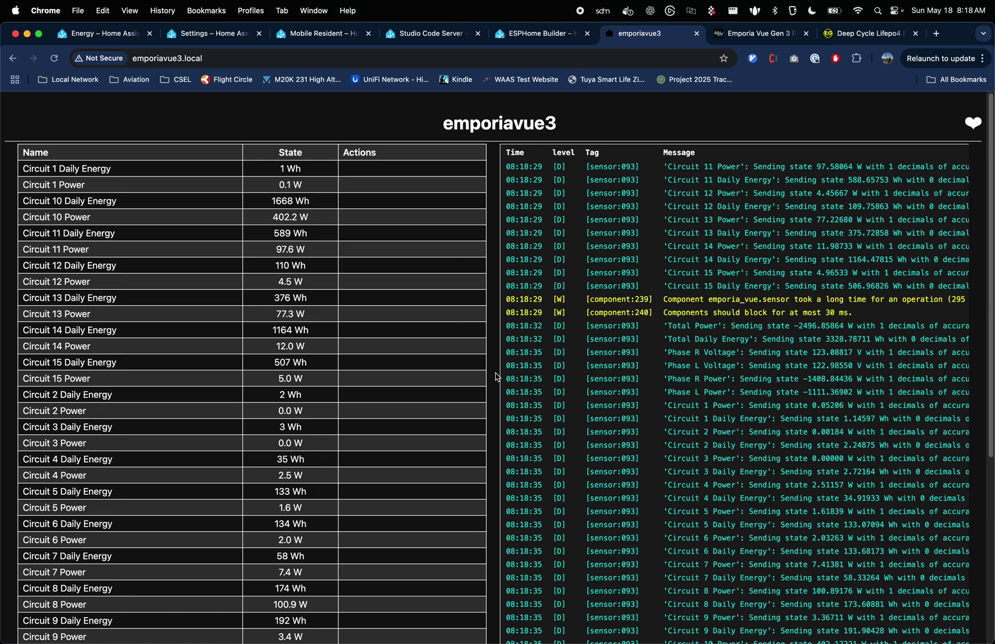
{"action": "scroll", "coordinate": [494, 376], "scroll_direction": "down", "scroll_amount": 5}
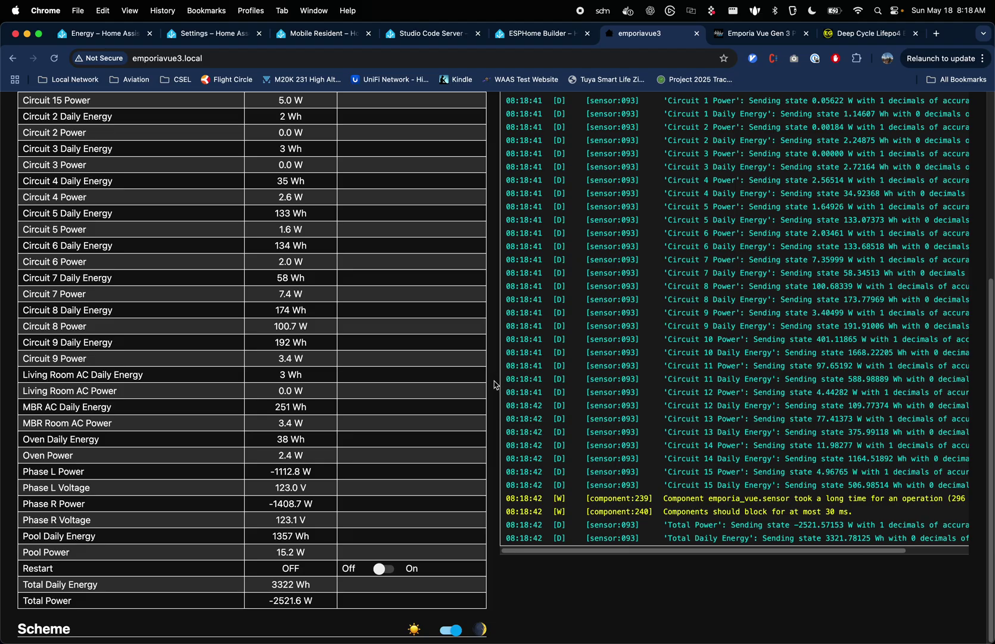
{"action": "scroll", "coordinate": [494, 384], "scroll_direction": "up", "scroll_amount": 5}
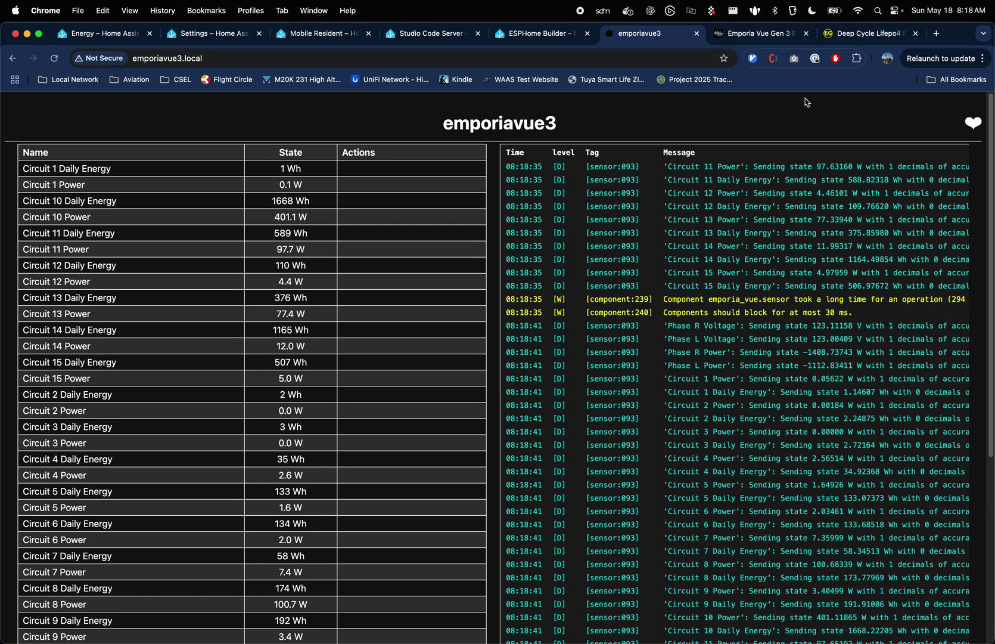
Step: Review the default filters in the digiblurDIY Emporia Vue Gen 3 article, and view the EG Solar 10kWh Powerwall battery page
{"action": "left_click", "coordinate": [766, 37]}
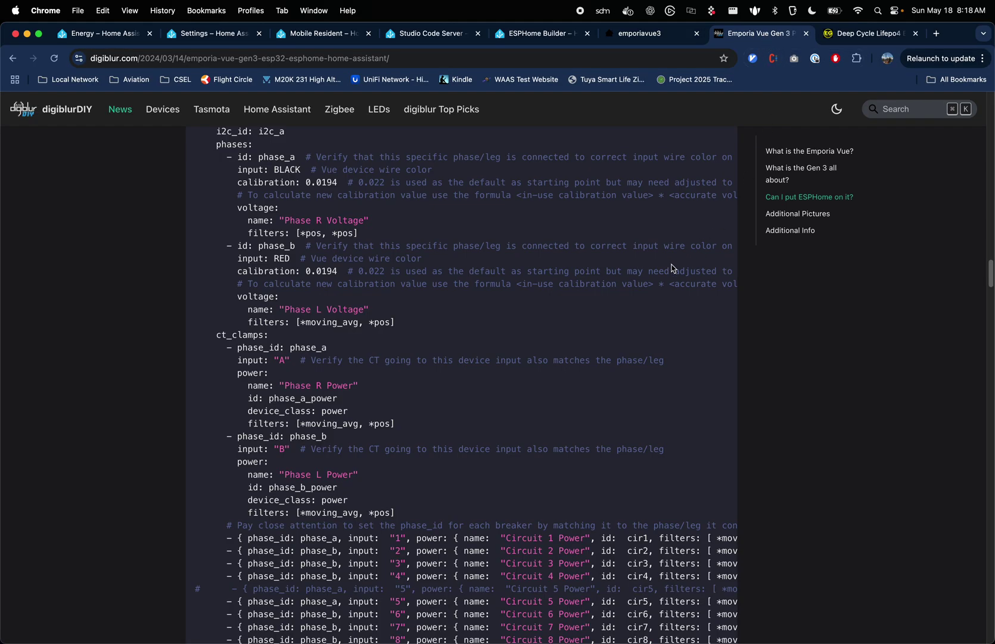
{"action": "scroll", "coordinate": [605, 274], "scroll_direction": "up", "scroll_amount": 12}
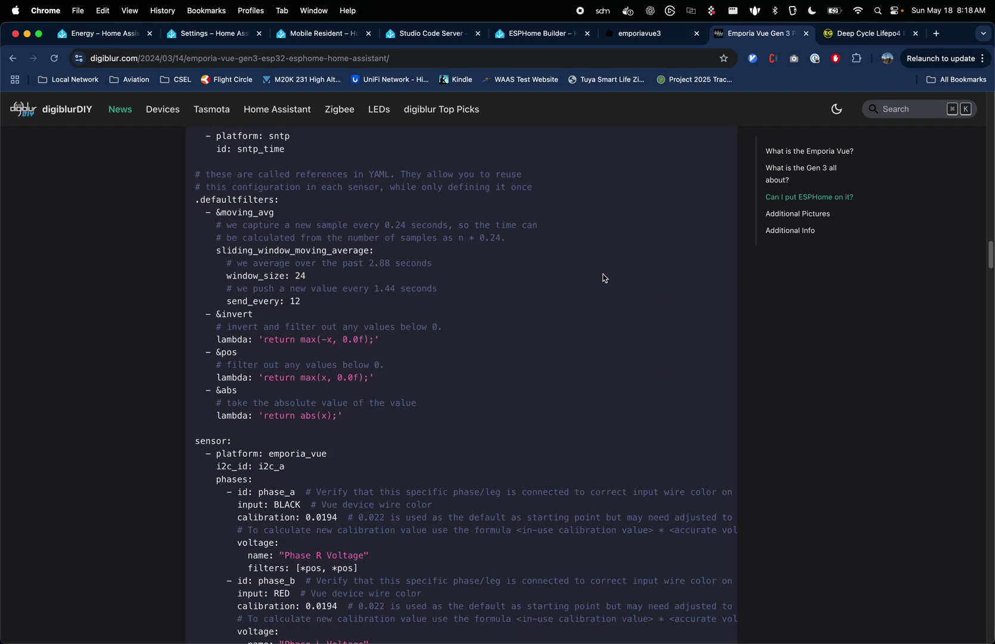
{"action": "left_click", "coordinate": [866, 36]}
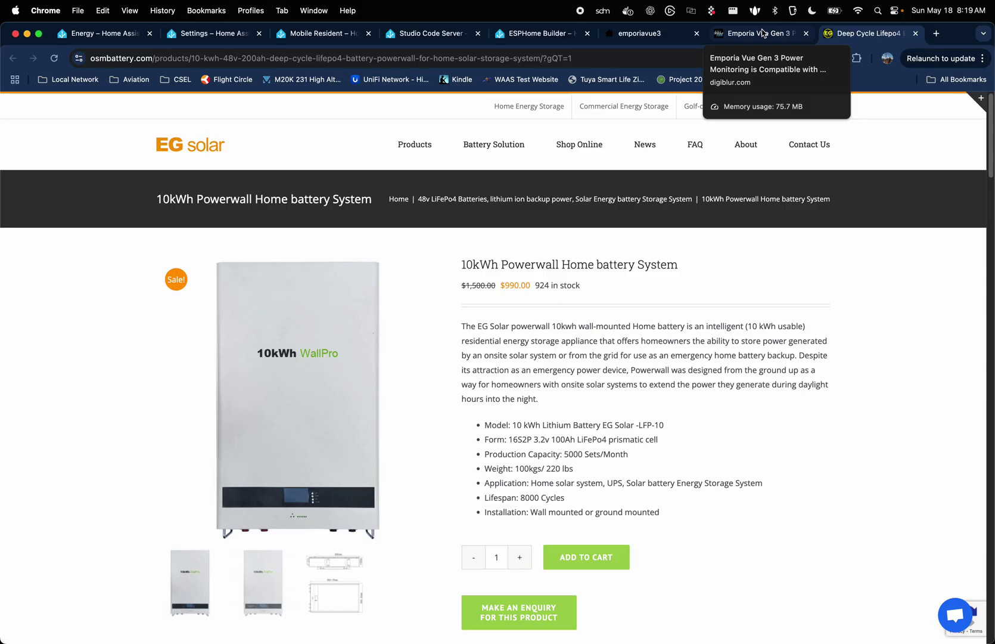
Step: Show May 17, 2025 in the Home Assistant Energy dashboard and review its electricity, solar, grid and individual device usage
{"action": "left_click", "coordinate": [125, 38]}
{"action": "scroll", "coordinate": [596, 477], "scroll_direction": "down", "scroll_amount": 5}
{"action": "scroll", "coordinate": [524, 544], "scroll_direction": "up", "scroll_amount": 5}
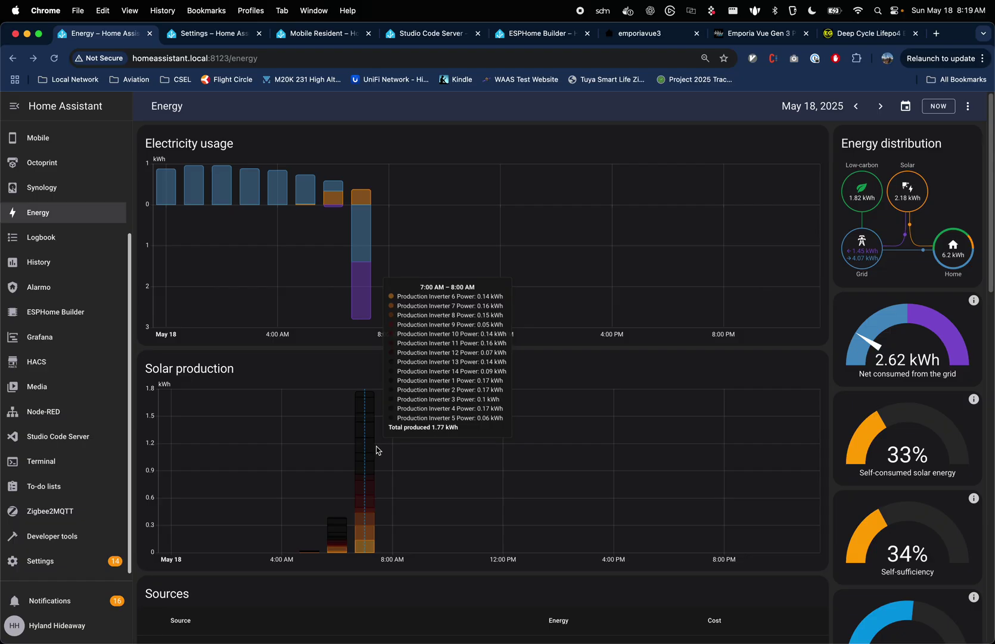
{"action": "left_click", "coordinate": [864, 105]}
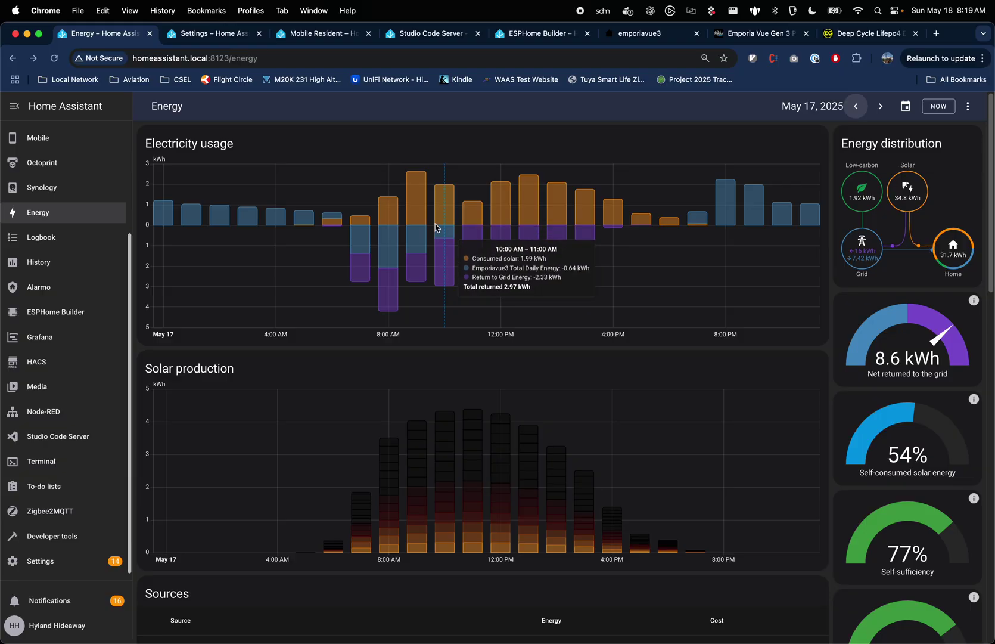
{"action": "scroll", "coordinate": [549, 402], "scroll_direction": "down", "scroll_amount": 5}
{"action": "scroll", "coordinate": [548, 402], "scroll_direction": "down", "scroll_amount": 10}
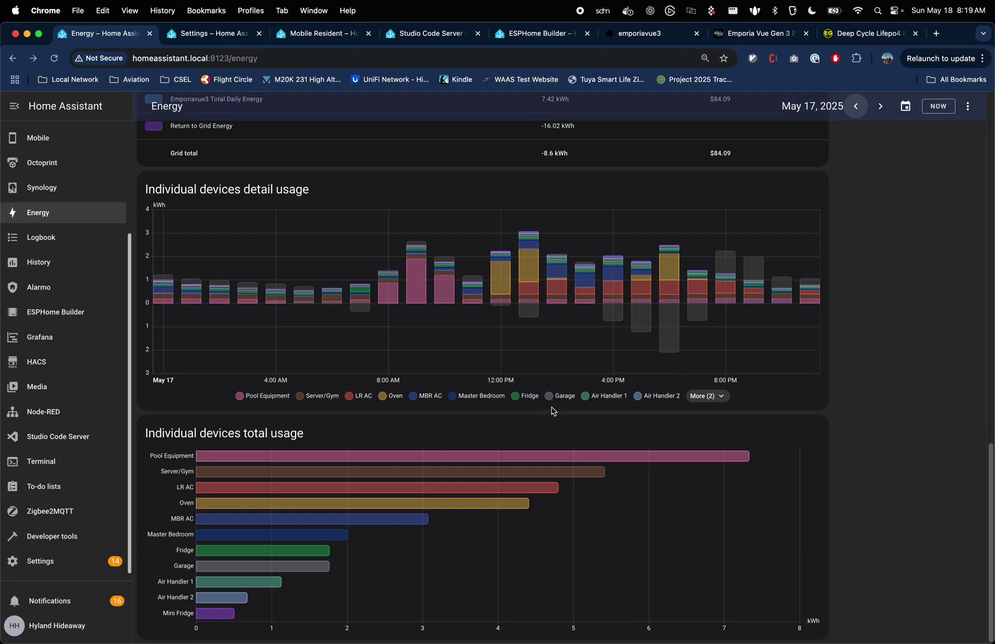
{"action": "scroll", "coordinate": [737, 477], "scroll_direction": "up", "scroll_amount": 15}
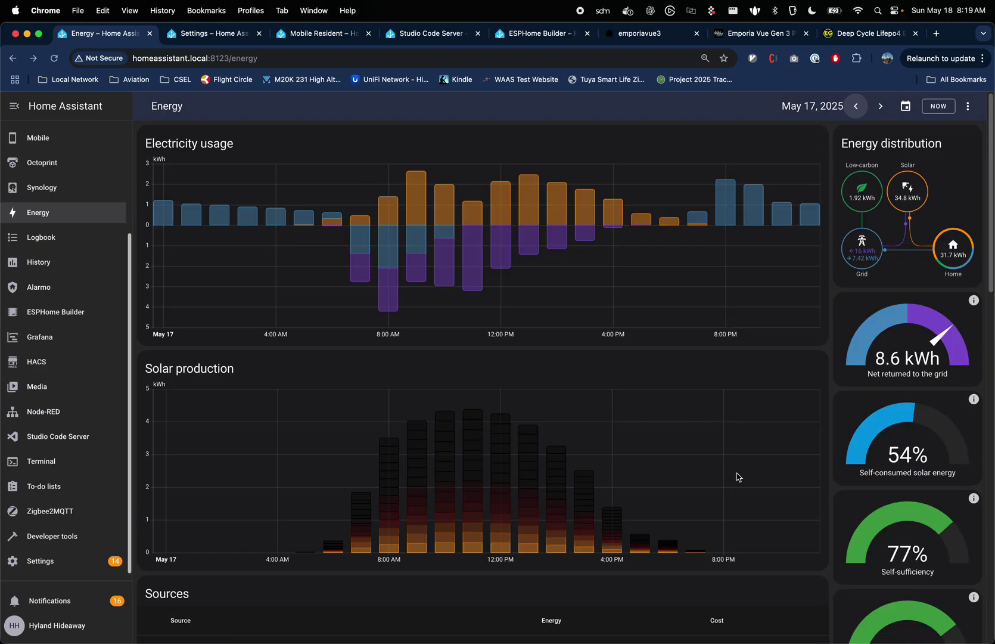
Step: Open the Energy dashboard's configuration to view its sources, and view sensor.yaml in Studio Code Server
{"action": "left_click", "coordinate": [966, 107]}
{"action": "left_click", "coordinate": [894, 162]}
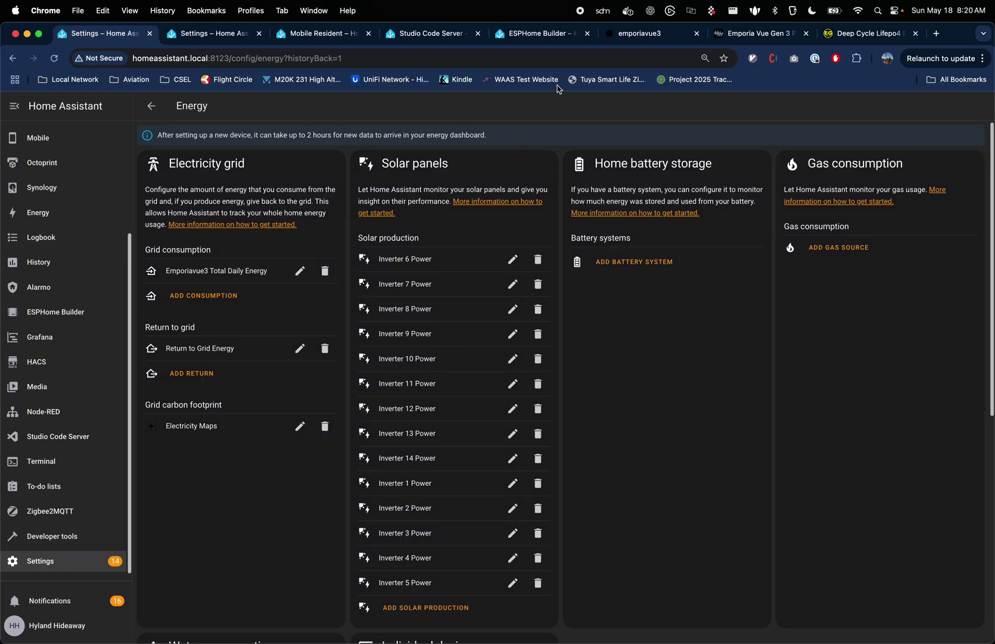
{"action": "left_click", "coordinate": [433, 35]}
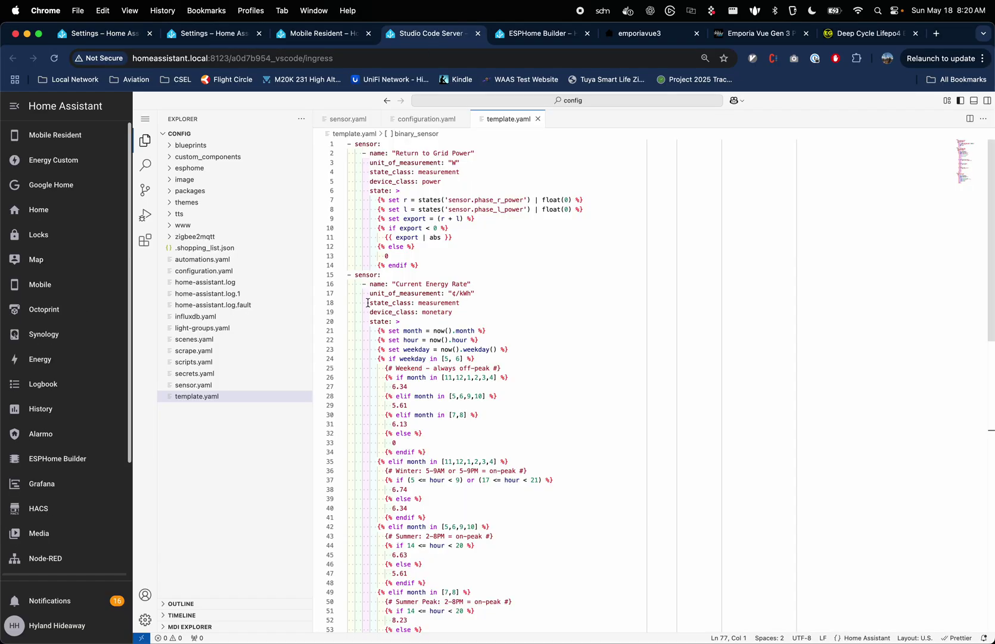
{"action": "left_click", "coordinate": [216, 385]}
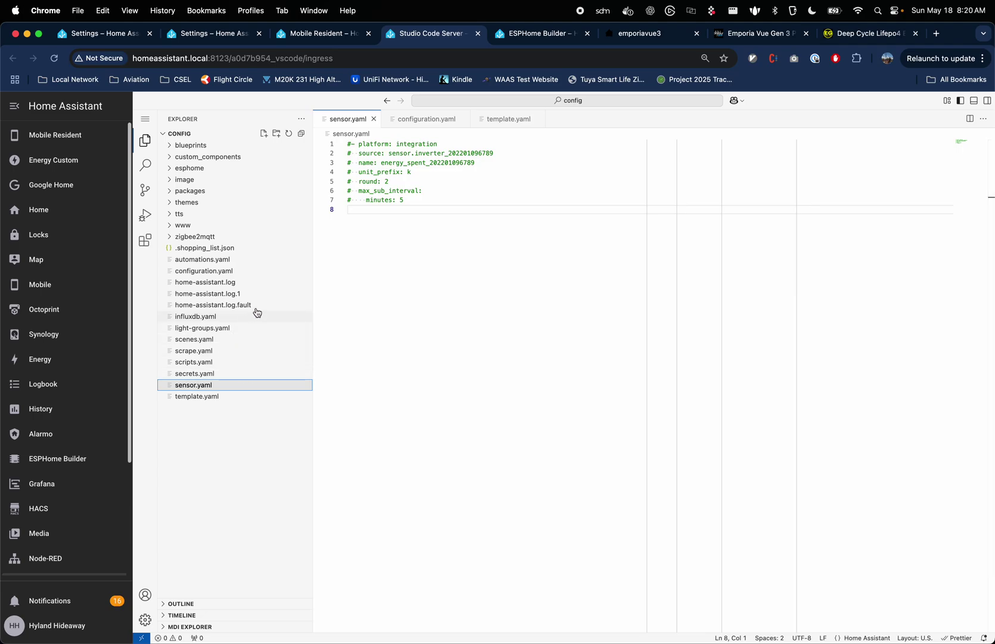
Step: View configuration.yaml, and examine the Return to Grid Power sensor's state template in template.yaml
{"action": "left_click", "coordinate": [244, 271]}
{"action": "left_click", "coordinate": [244, 396]}
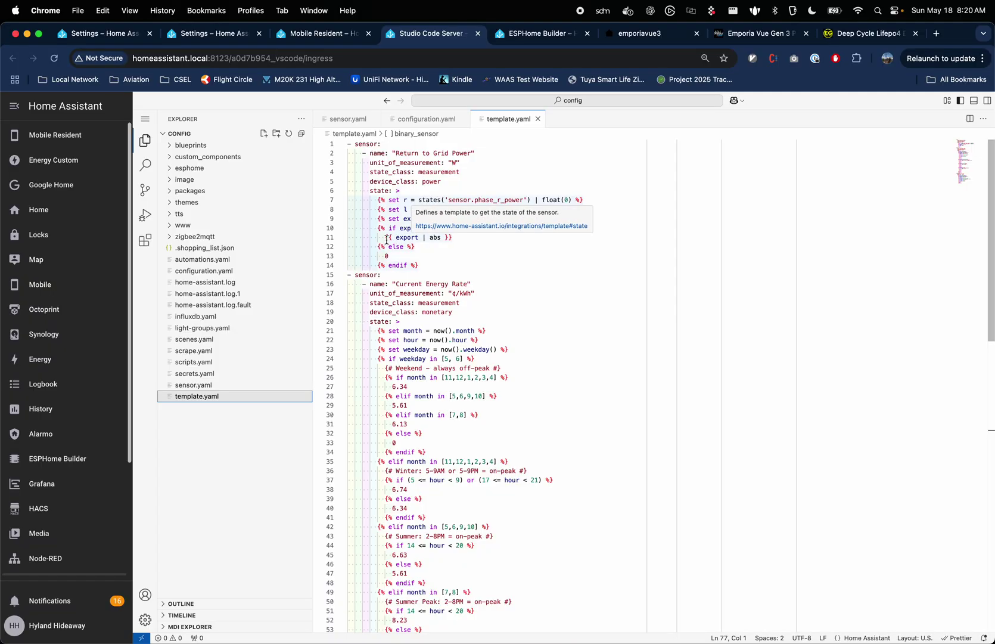
{"action": "left_click", "coordinate": [504, 236]}
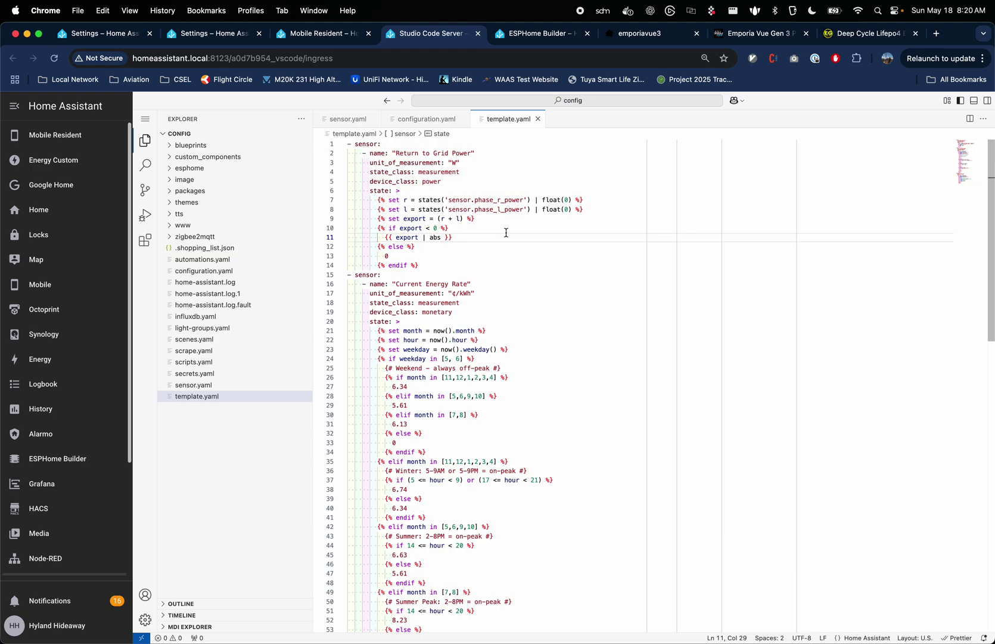
{"action": "left_click", "coordinate": [449, 255]}
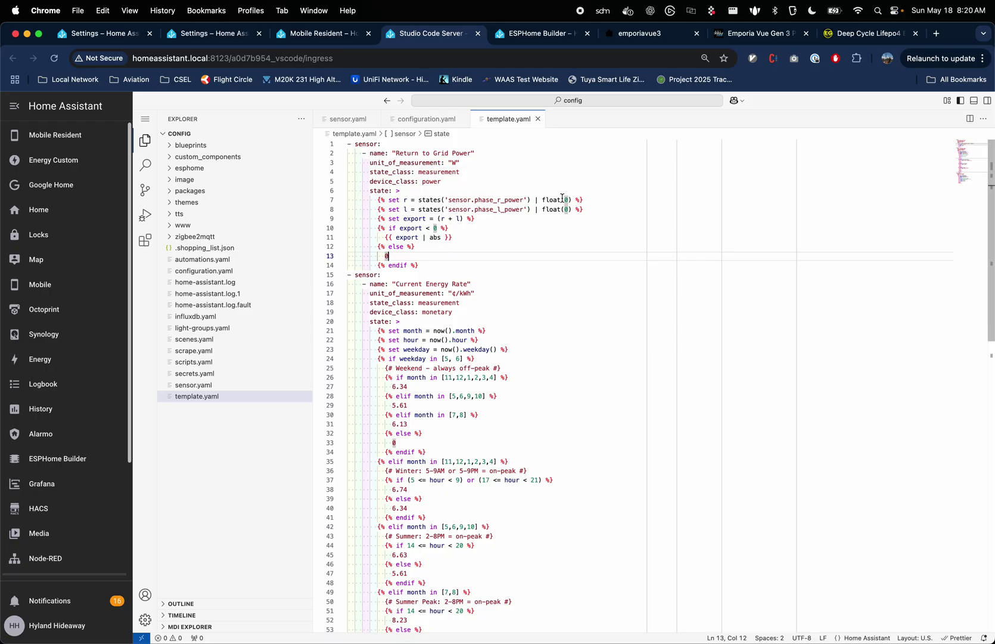
{"action": "mouse_move", "coordinate": [562, 198]}
Step: Review the grid, solar production and individual device entries in the Energy dashboard's configuration
{"action": "left_click", "coordinate": [104, 36]}
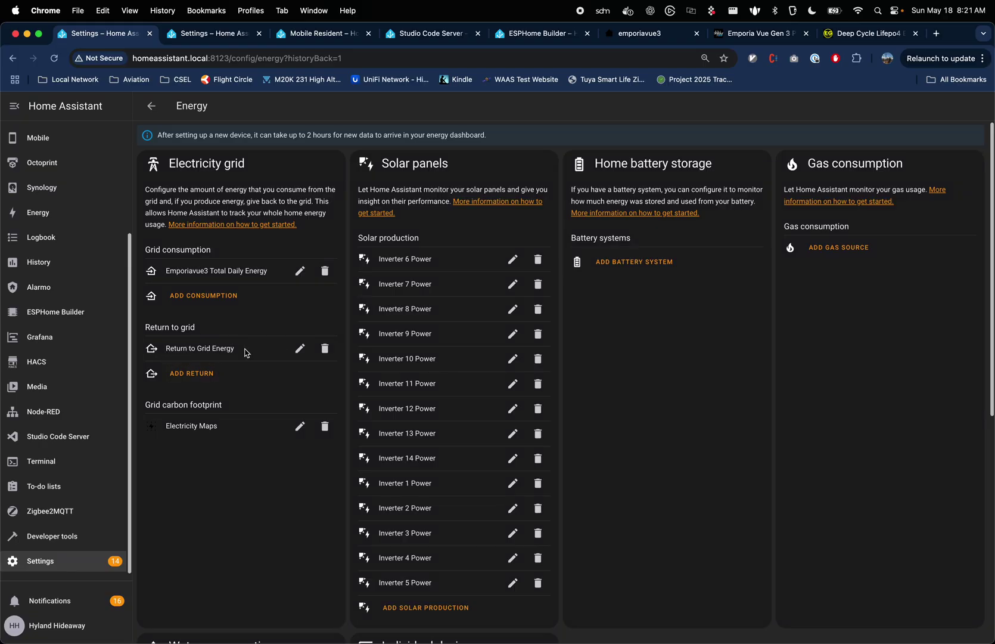
{"action": "scroll", "coordinate": [503, 509], "scroll_direction": "down", "scroll_amount": 7}
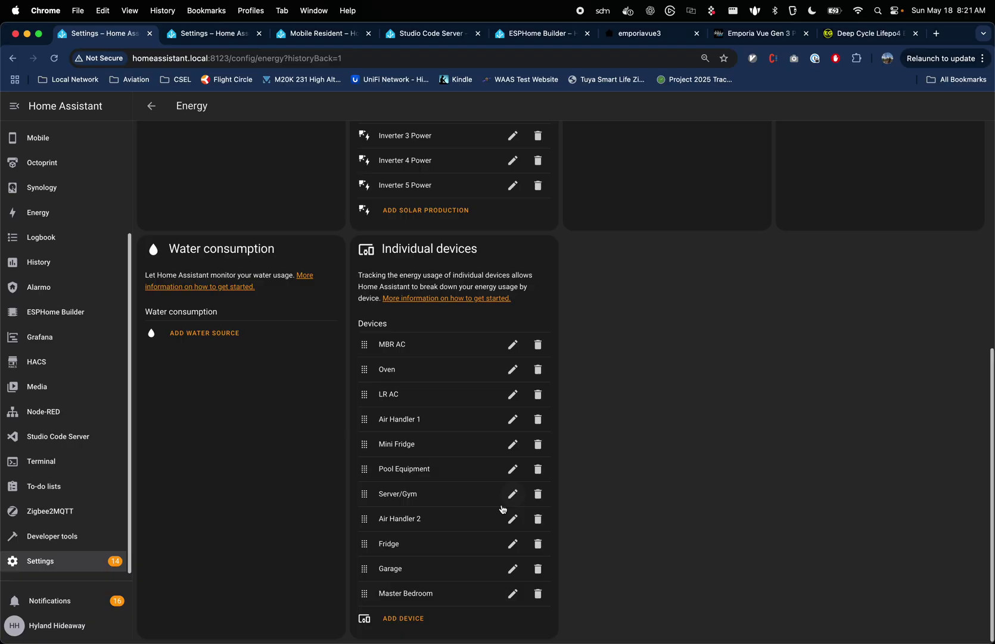
{"action": "scroll", "coordinate": [376, 453], "scroll_direction": "up", "scroll_amount": 7}
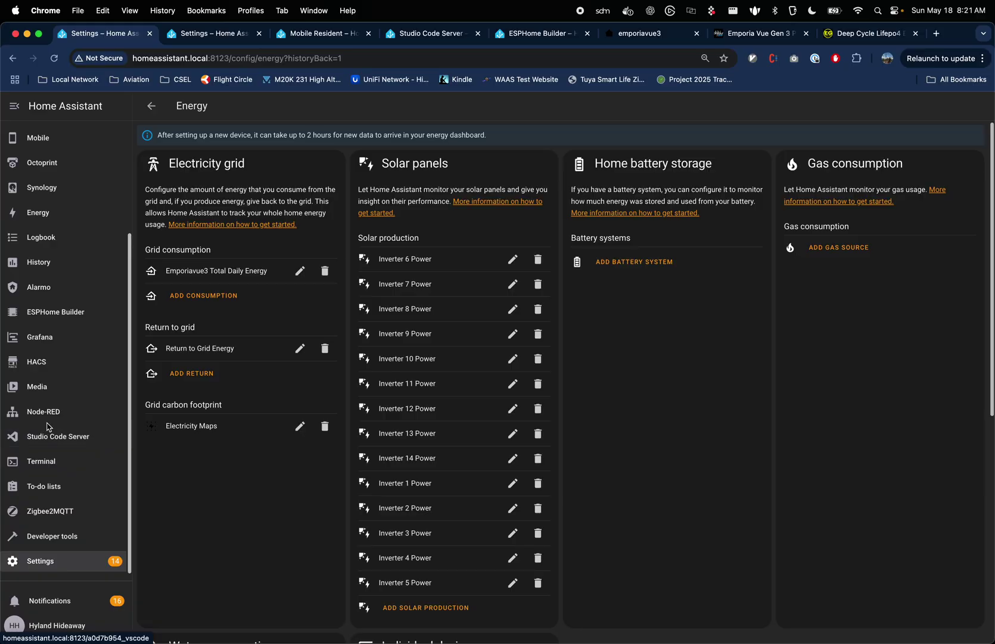
Step: View the Energy dashboard, and review the Phases, All Power and Inverters graphs on the Energy Custom dashboard
{"action": "left_click", "coordinate": [39, 212]}
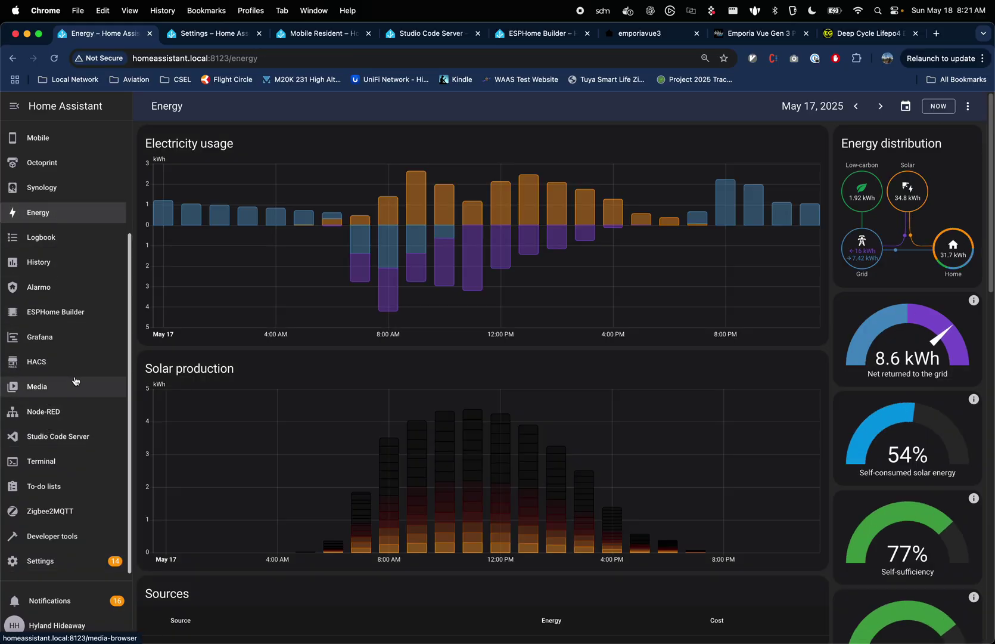
{"action": "scroll", "coordinate": [76, 382], "scroll_direction": "up", "scroll_amount": 5}
{"action": "left_click", "coordinate": [60, 159]}
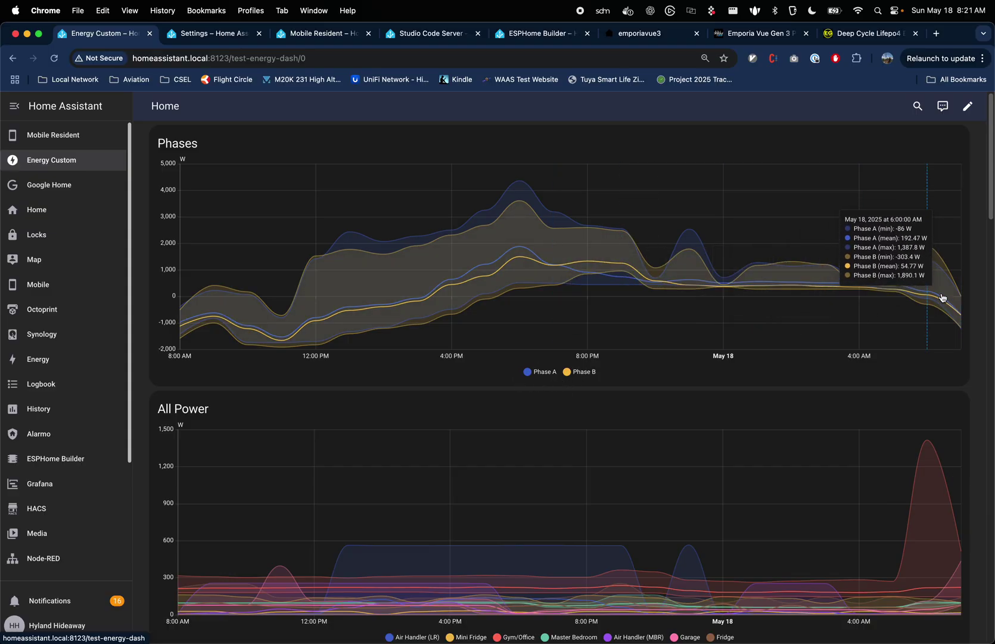
{"action": "scroll", "coordinate": [670, 283], "scroll_direction": "down", "scroll_amount": 4}
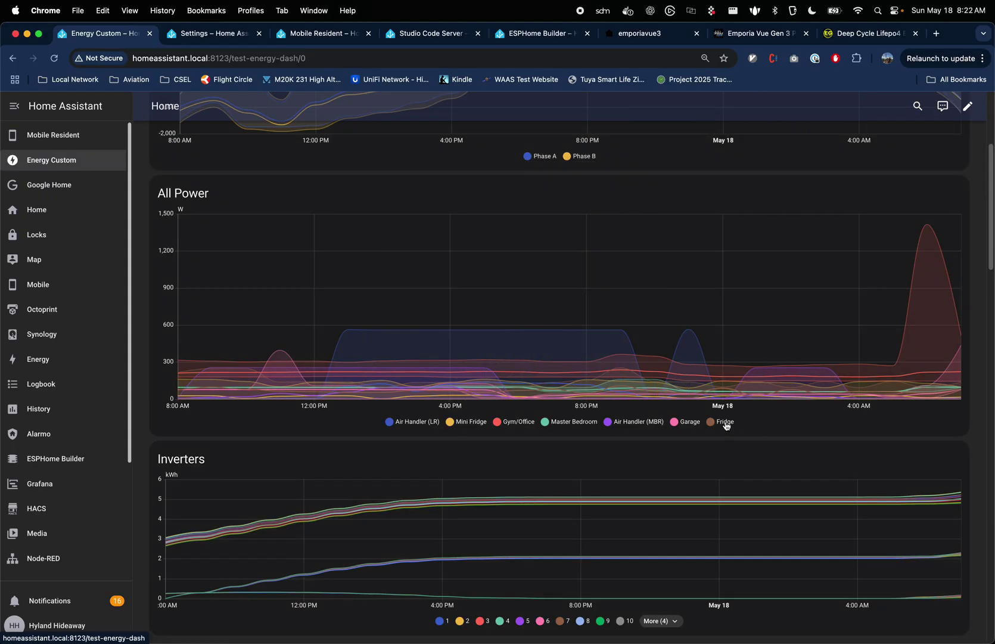
{"action": "scroll", "coordinate": [724, 425], "scroll_direction": "down", "scroll_amount": 4}
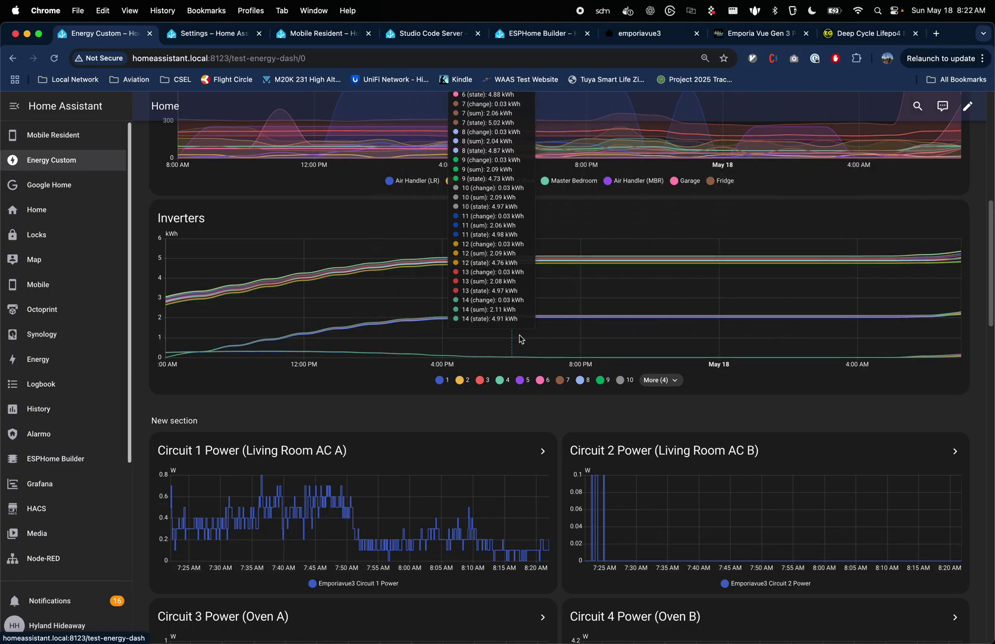
Step: Examine the individual circuit power graphs from Circuit 1 (Living Room AC A) through Circuit 14 (Pool Equipment 2)
{"action": "scroll", "coordinate": [626, 337], "scroll_direction": "down", "scroll_amount": 4}
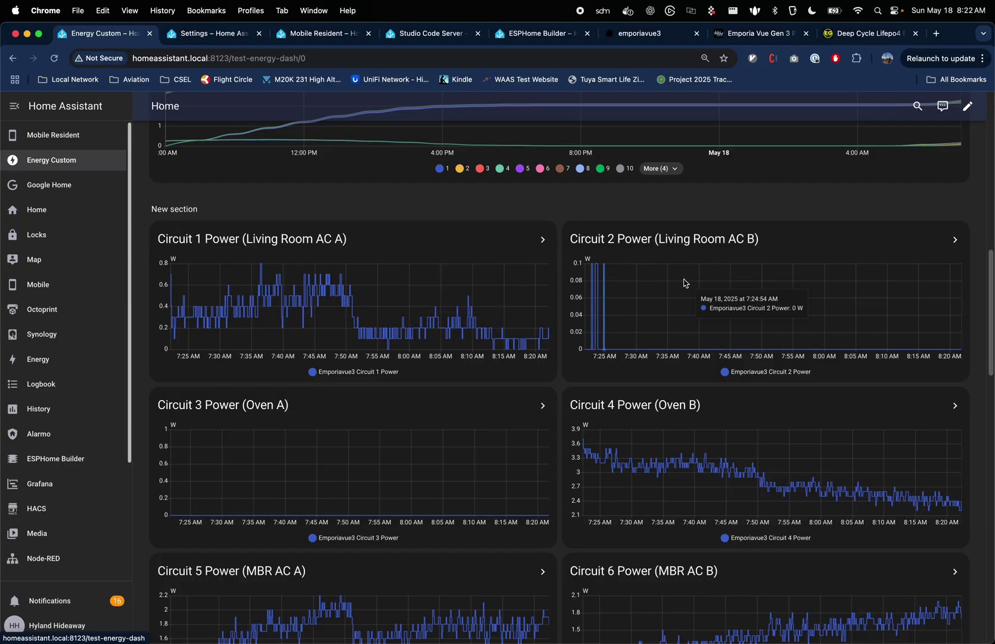
{"action": "scroll", "coordinate": [684, 284], "scroll_direction": "down", "scroll_amount": 2}
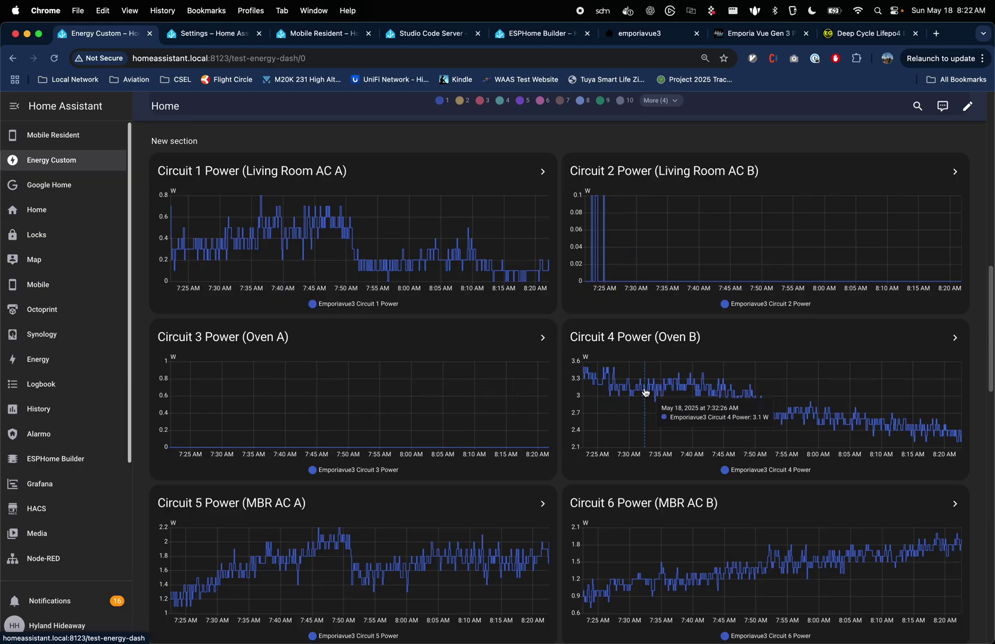
{"action": "scroll", "coordinate": [645, 392], "scroll_direction": "down", "scroll_amount": 3}
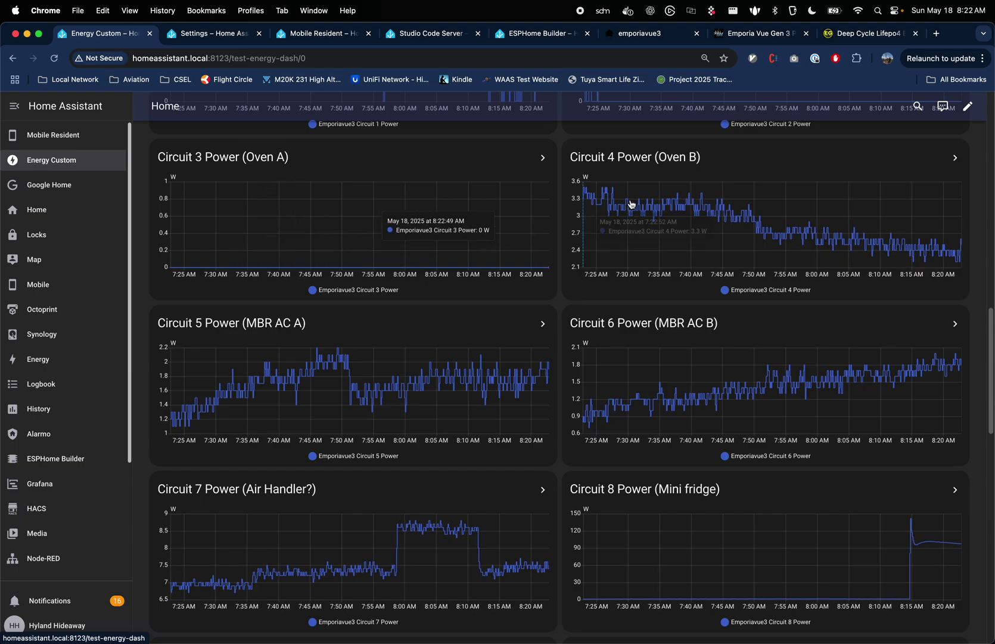
{"action": "scroll", "coordinate": [464, 391], "scroll_direction": "down", "scroll_amount": 2}
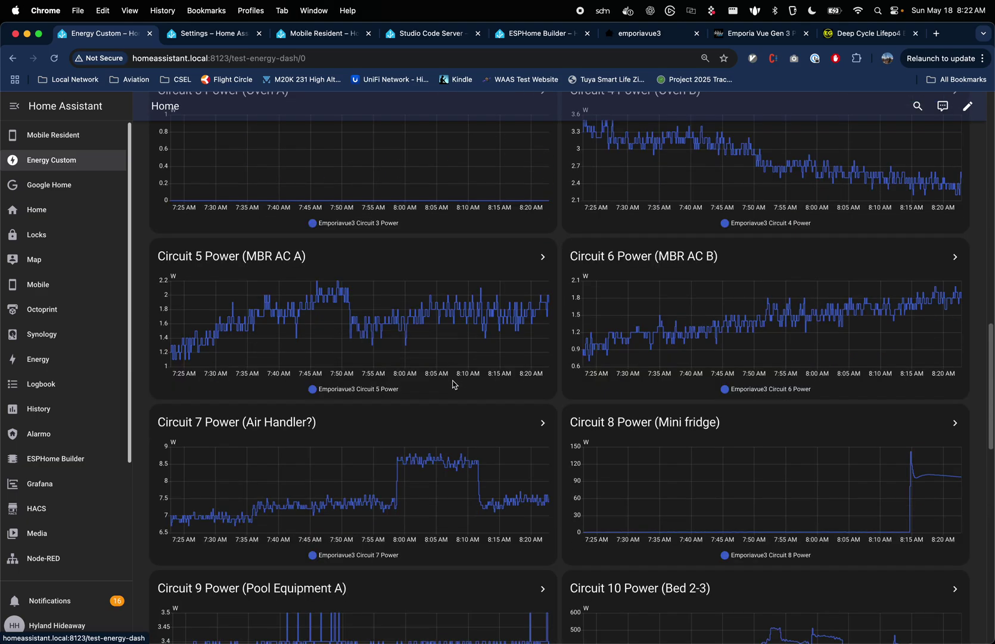
{"action": "scroll", "coordinate": [456, 394], "scroll_direction": "down", "scroll_amount": 1}
{"action": "scroll", "coordinate": [444, 433], "scroll_direction": "down", "scroll_amount": 4}
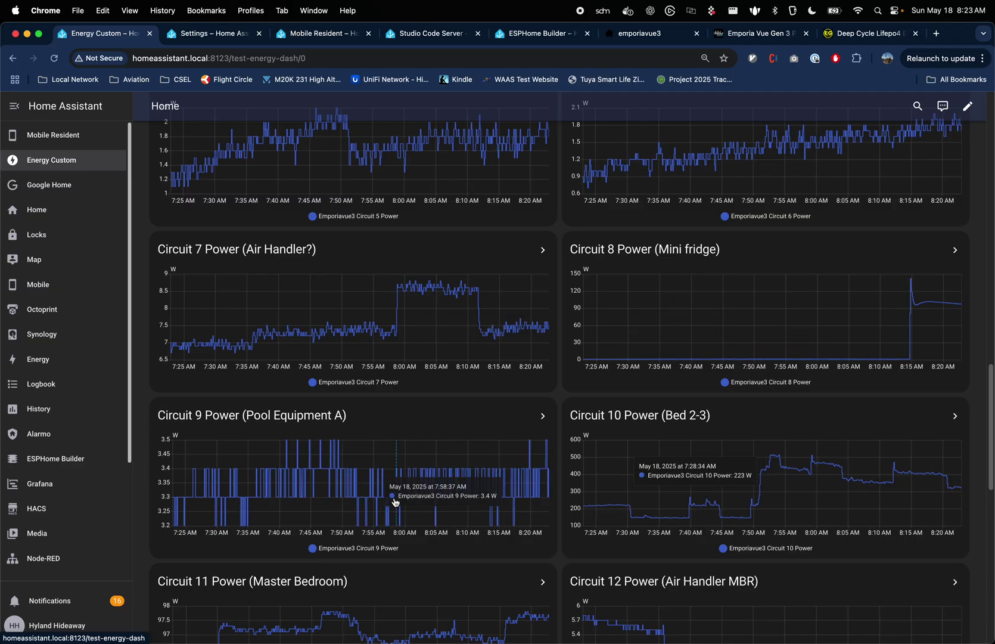
{"action": "scroll", "coordinate": [398, 483], "scroll_direction": "down", "scroll_amount": 5}
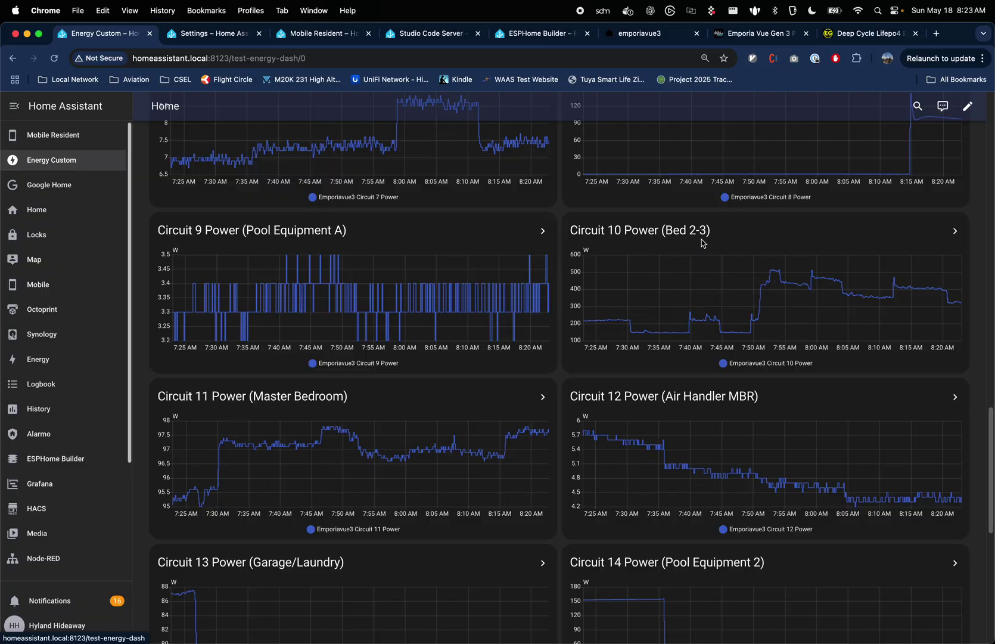
{"action": "scroll", "coordinate": [707, 355], "scroll_direction": "down", "scroll_amount": 3}
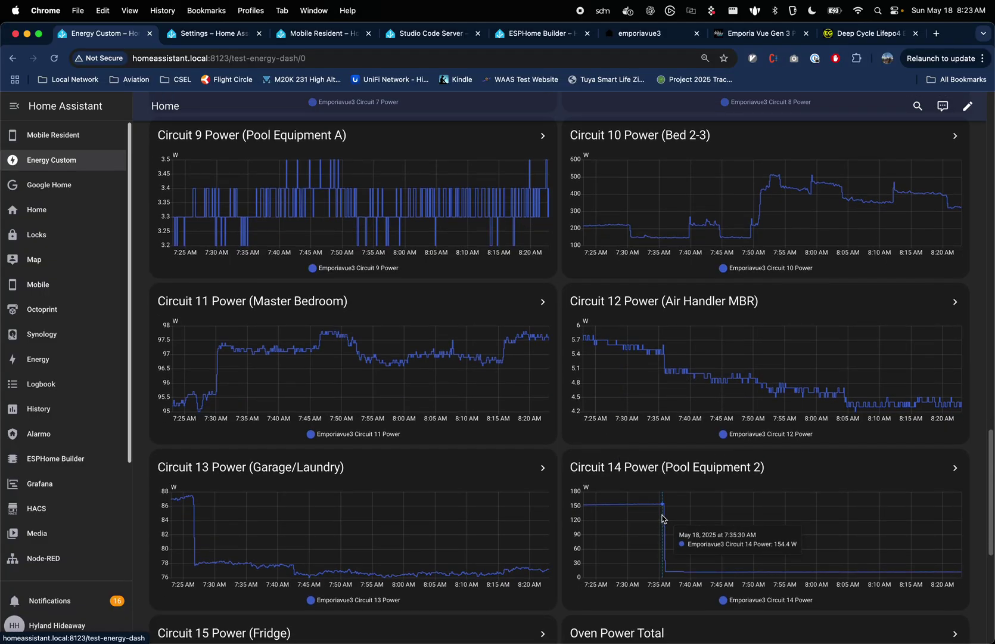
Step: Recheck the circuit power graphs, and review the Circuit 15 (Fridge), Oven Power Total, Pool Power Total and Oven Daily graphs
{"action": "scroll", "coordinate": [596, 507], "scroll_direction": "up", "scroll_amount": 10}
{"action": "scroll", "coordinate": [362, 391], "scroll_direction": "up", "scroll_amount": 6}
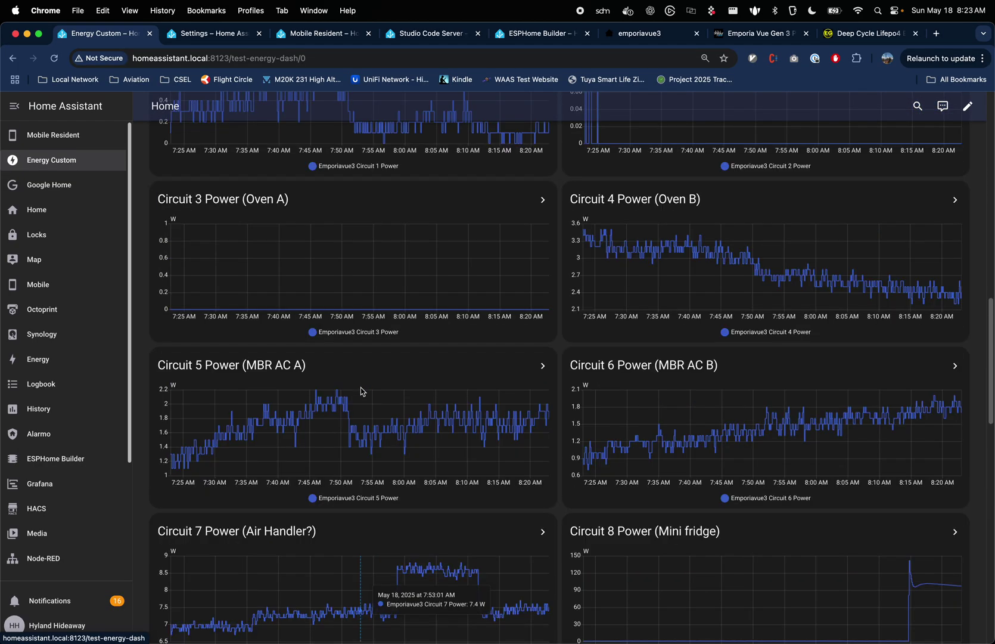
{"action": "scroll", "coordinate": [307, 334], "scroll_direction": "down", "scroll_amount": 10}
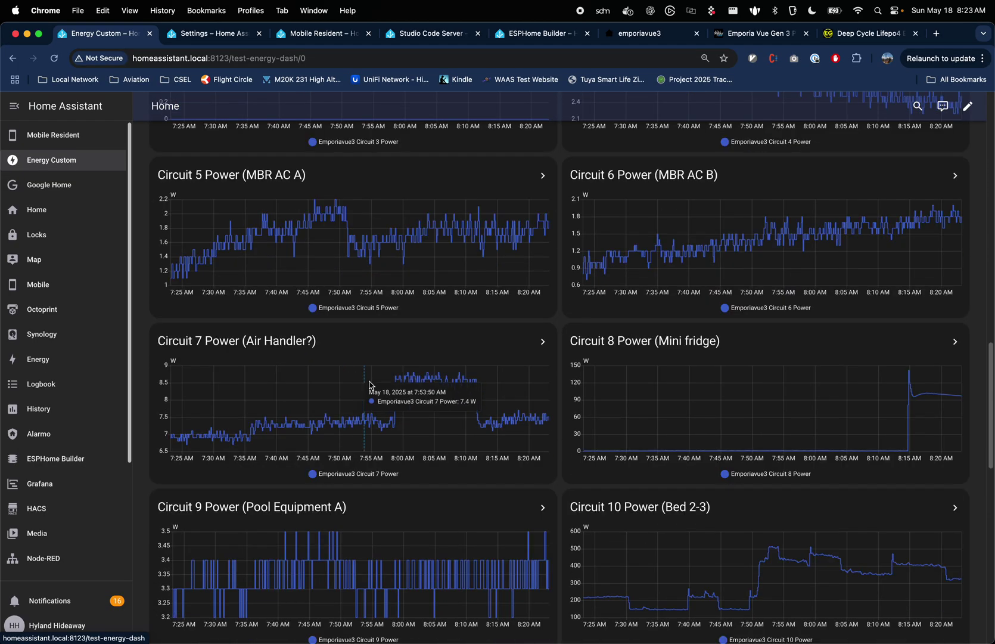
{"action": "scroll", "coordinate": [411, 494], "scroll_direction": "down", "scroll_amount": 2}
{"action": "scroll", "coordinate": [358, 370], "scroll_direction": "down", "scroll_amount": 6}
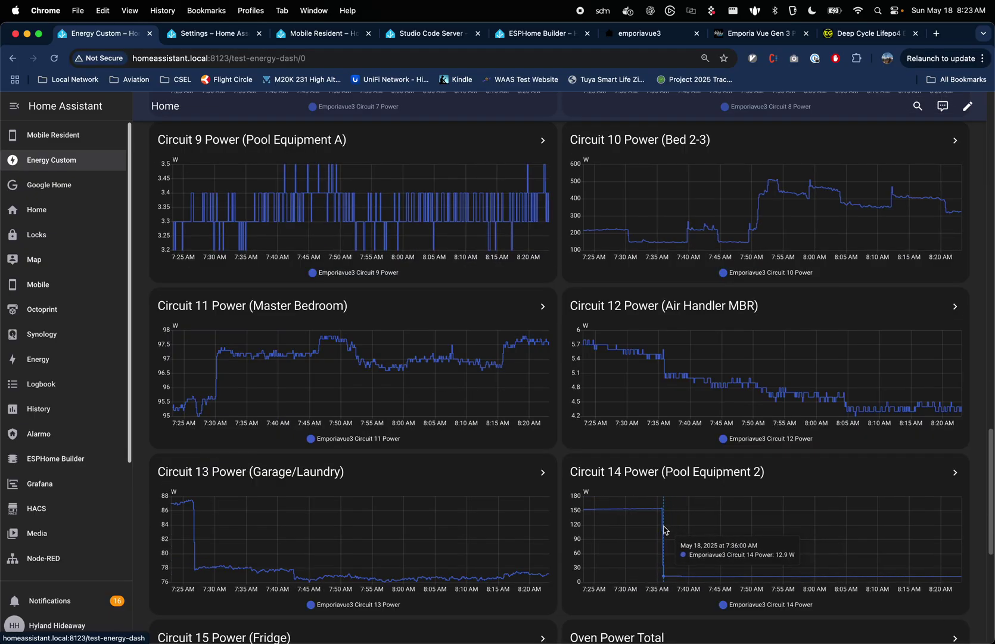
{"action": "scroll", "coordinate": [665, 530], "scroll_direction": "down", "scroll_amount": 6}
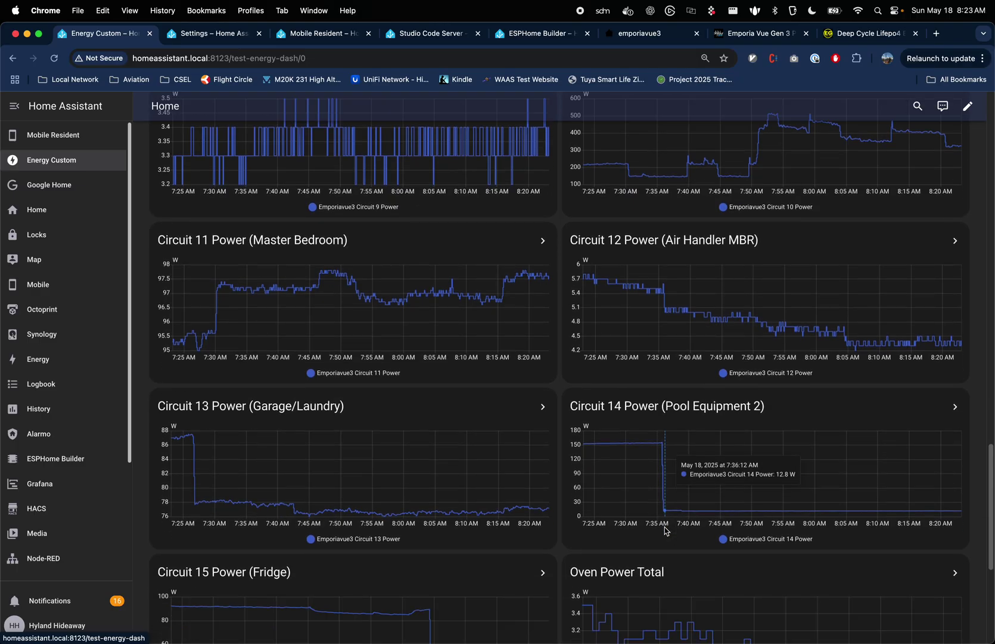
{"action": "scroll", "coordinate": [664, 532], "scroll_direction": "down", "scroll_amount": 1}
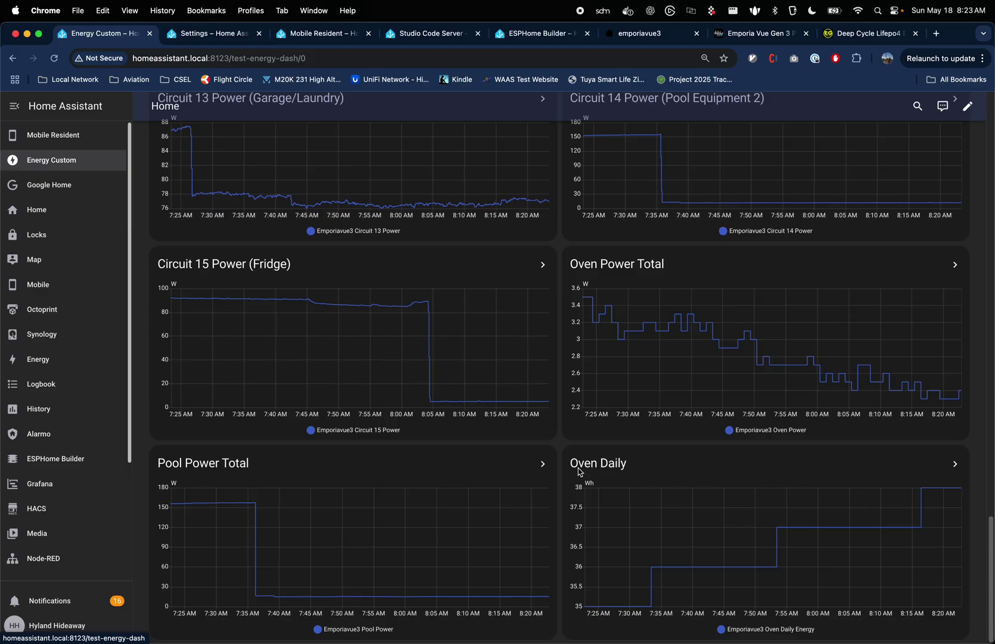
{"action": "scroll", "coordinate": [477, 429], "scroll_direction": "up", "scroll_amount": 20}
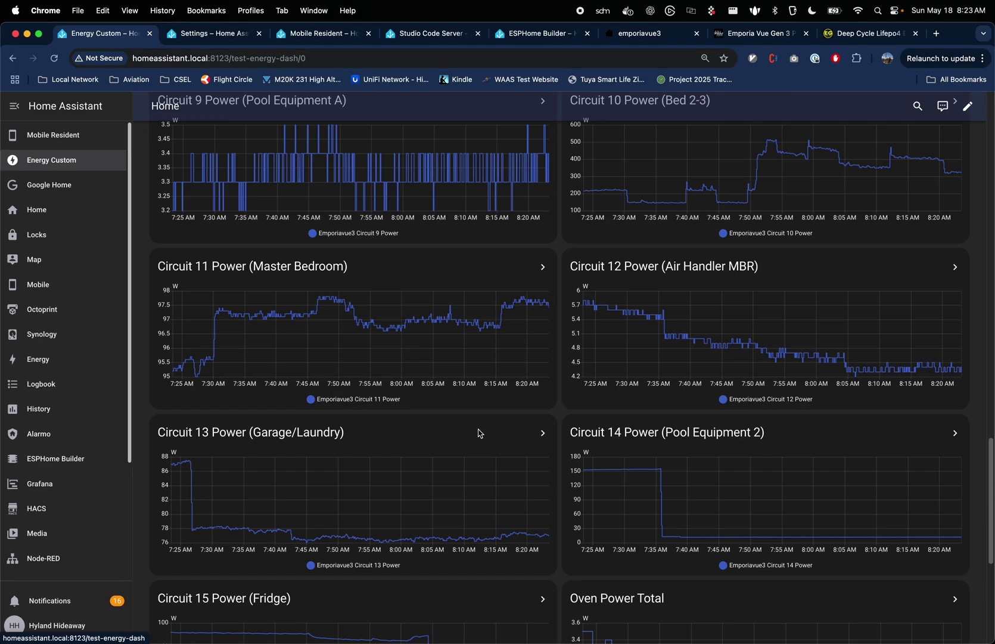